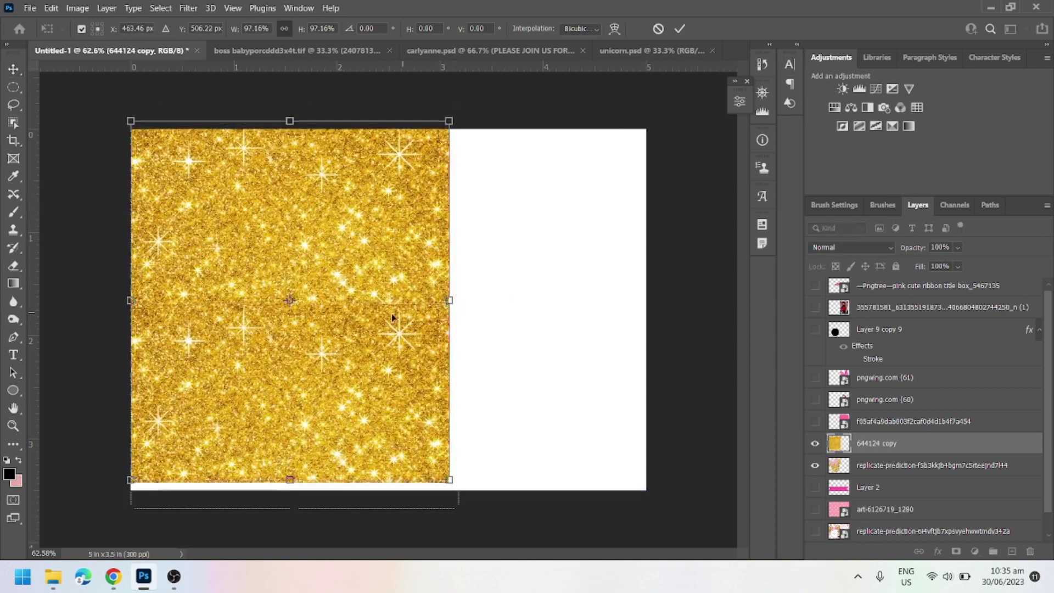
Step: Clip the gold glitter layer to the mouse-ears silhouette below it and reposition the glitter to cover the shape
key("Return")
key("ctrl+alt+g")
mouse_move(320, 358)
left_mouse_down()
mouse_move(354, 352)
mouse_move(329, 354)
left_mouse_up()
key("ctrl+minus")
left_click(890, 466)
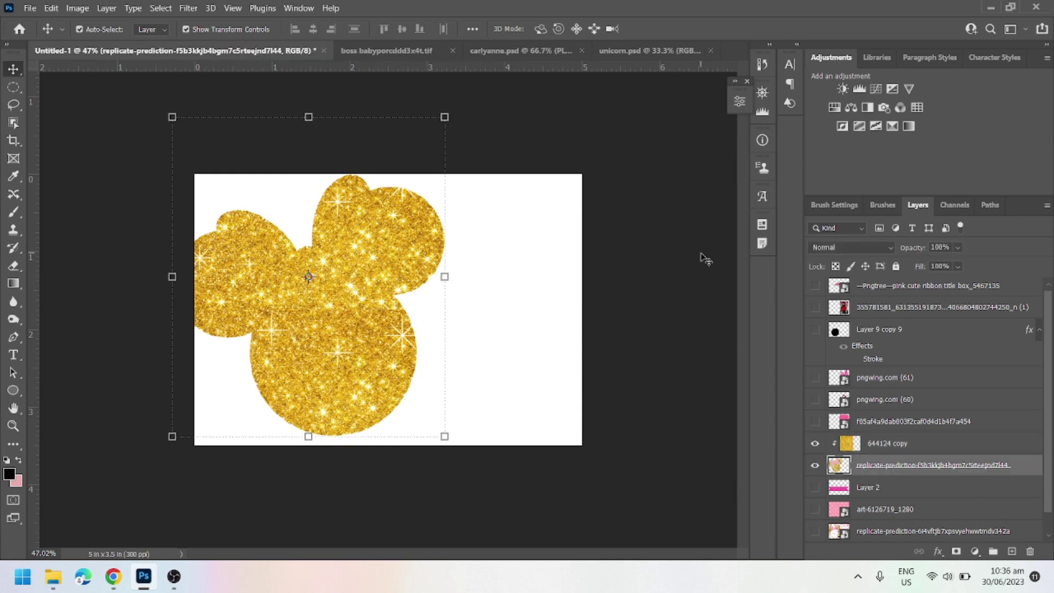
Step: Add a white-filled circle about 1.98 in wide over the silhouette's head, beneath the glitter layer
right_click(18, 394)
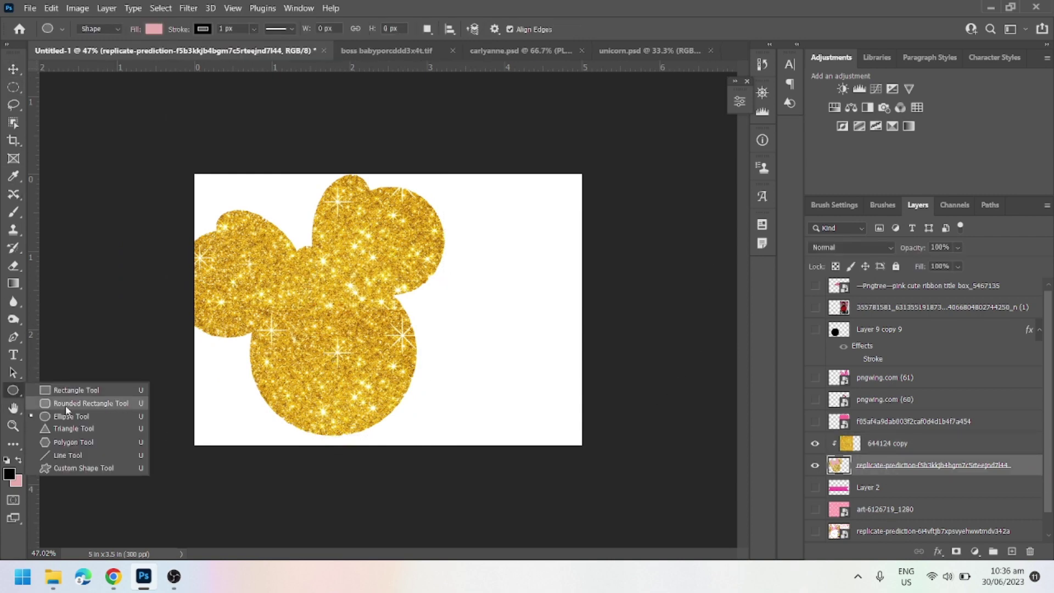
left_click(66, 404)
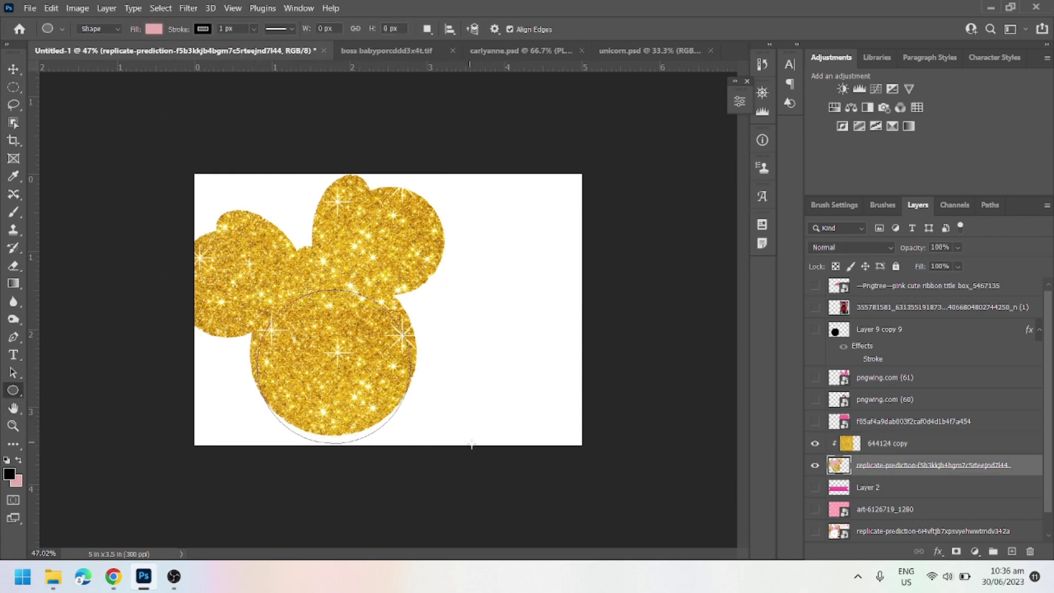
left_click_drag(471, 445, 471, 445)
left_click(581, 239)
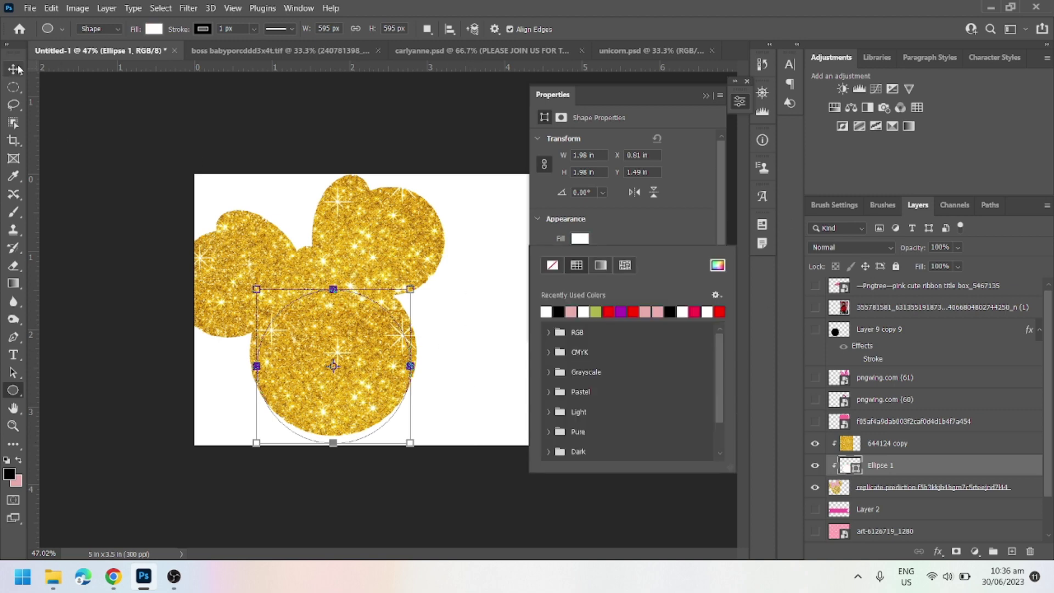
left_click(15, 69)
left_click(356, 313)
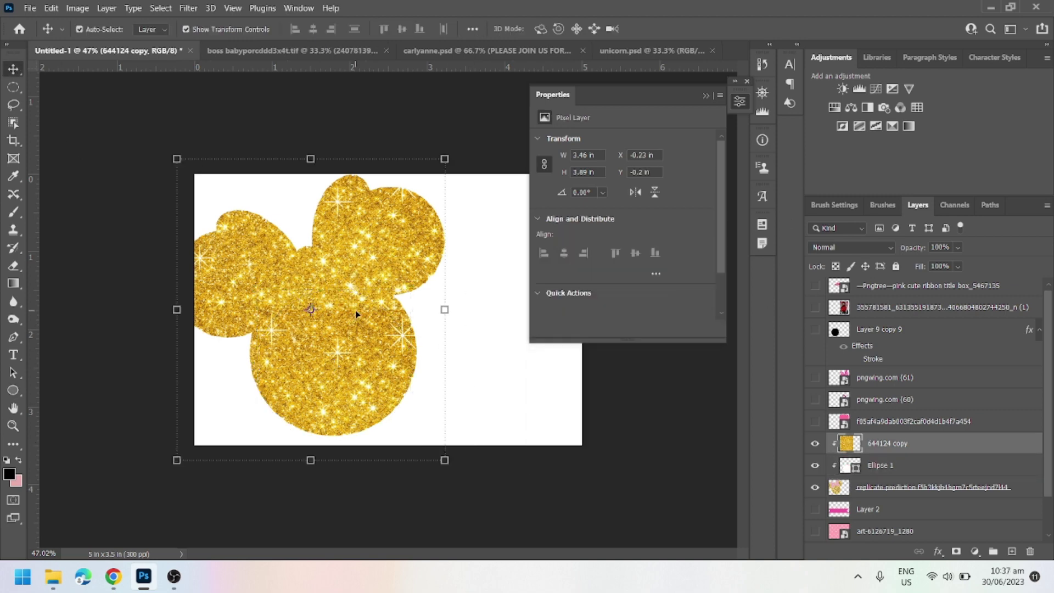
left_click(336, 362)
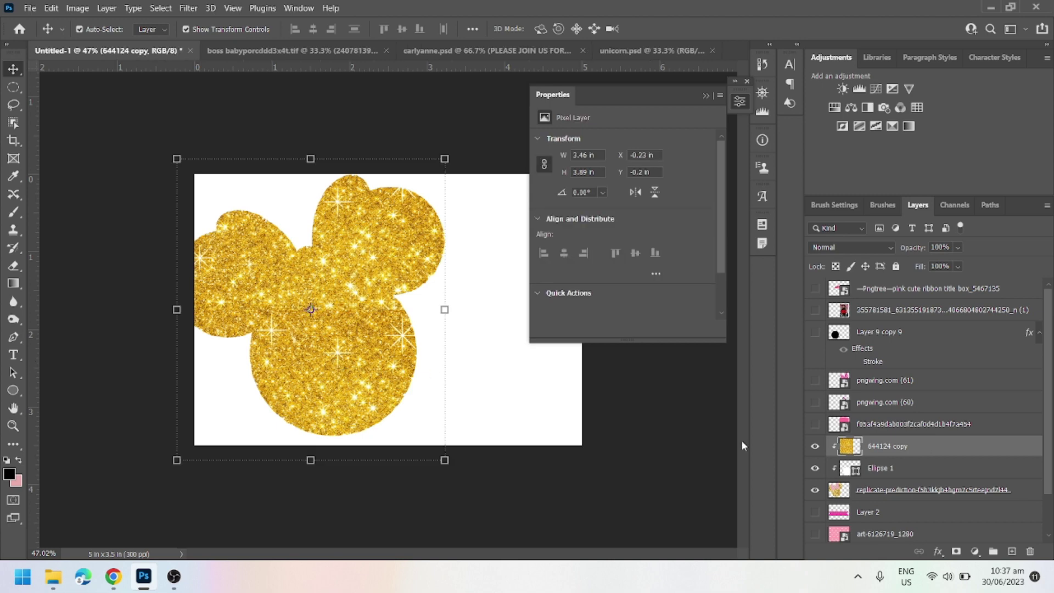
left_click(896, 440, "ctrl")
right_click(13, 390)
left_click(55, 405)
left_click(18, 460)
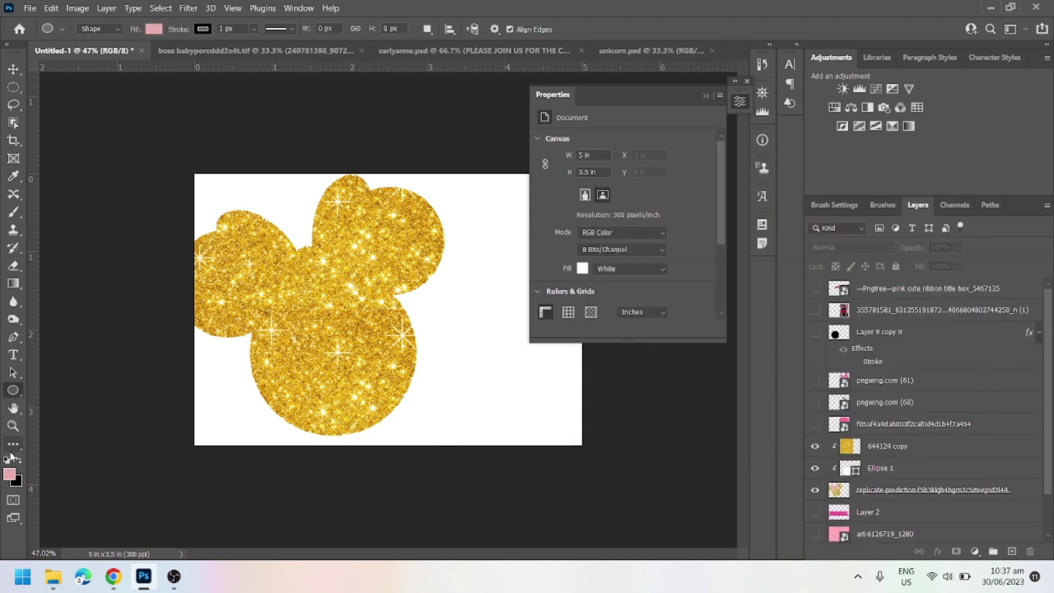
left_click_drag(413, 399, 416, 421)
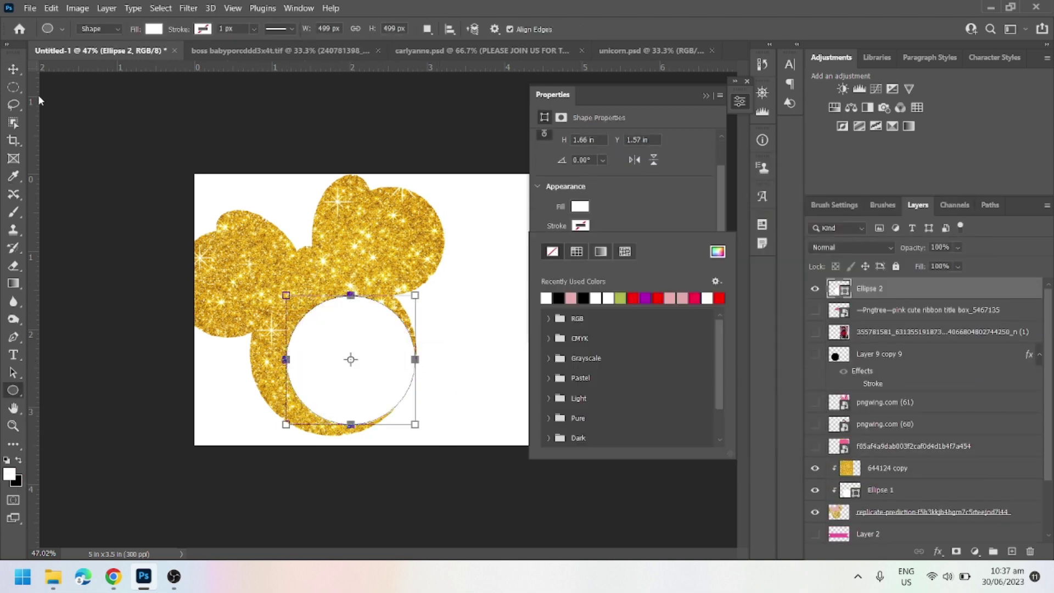
left_click(735, 81)
key("v")
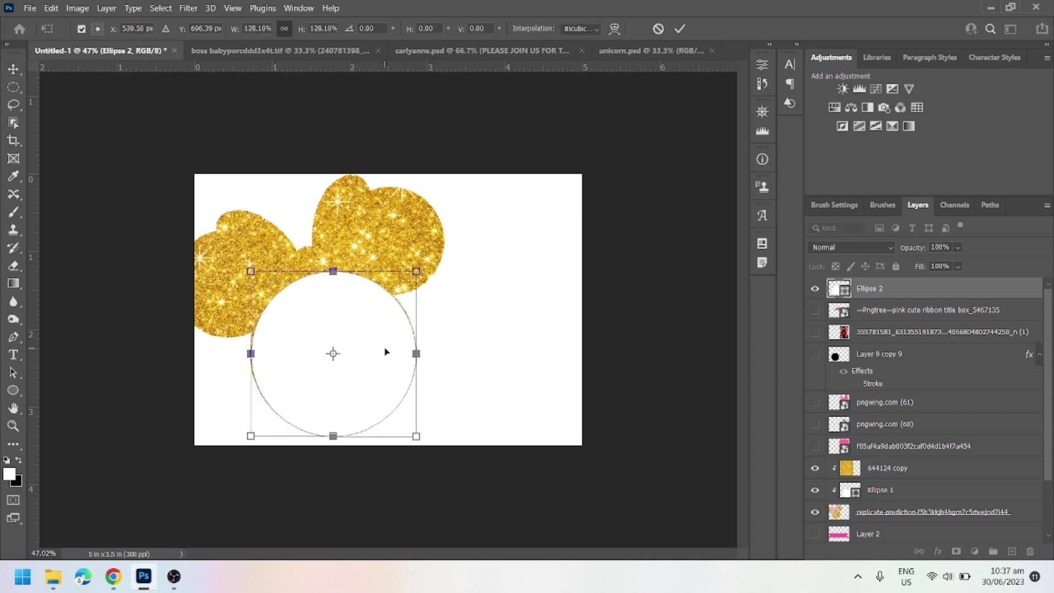
key("Delete")
Step: Show the black circle layer and scale it to fit over the head, leaving a thin gold rim
left_click(814, 333)
left_click_drag(328, 369, 367, 374)
key("ctrl+t")
left_click_drag(367, 335, 410, 351)
left_click(680, 29)
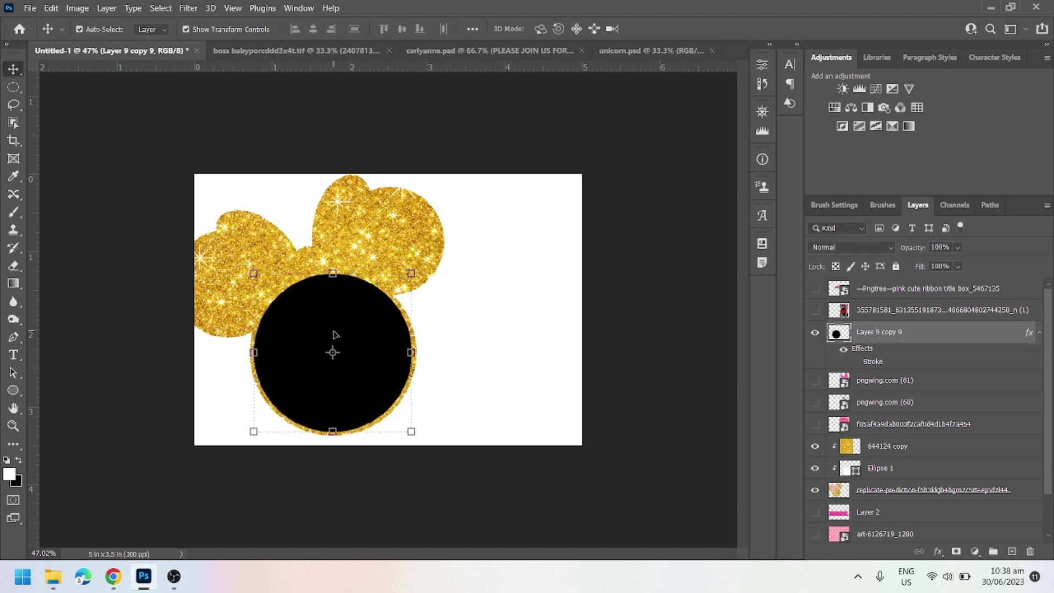
Step: Show the baby photo layer, move it over the black circle and clip it to the circle
key("alt+period")
key("alt+bracketleft")
key("ctrl+comma")
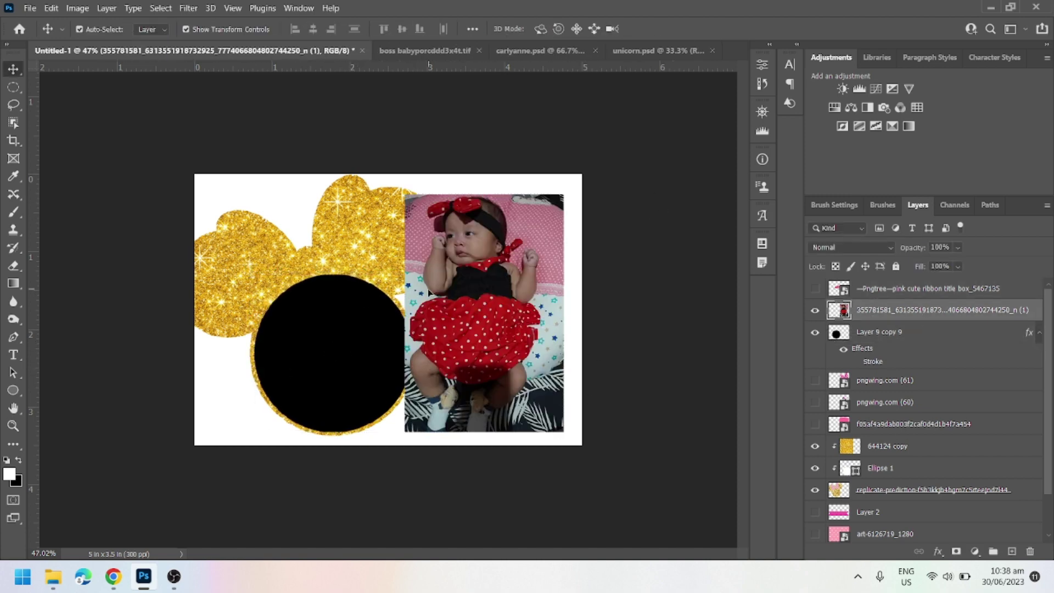
left_click_drag(428, 294, 275, 304)
key("ctrl+alt+g")
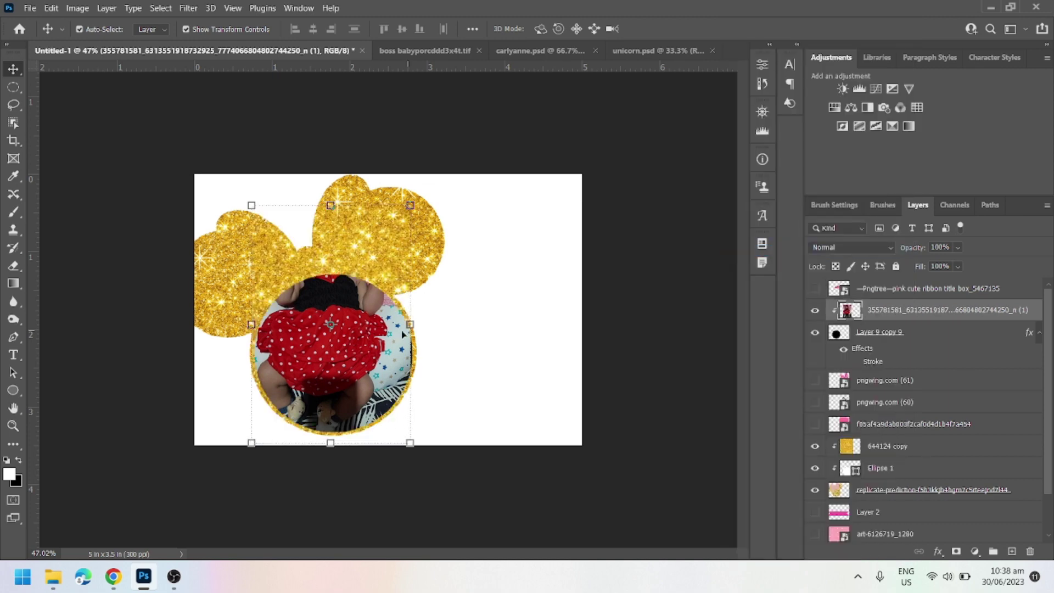
Step: Fit the baby's upper body inside the circle and add a clipped copy of the photo to fill the left edge
left_click_drag(404, 334, 378, 405)
key("ctrl+t")
left_click_drag(429, 490, 421, 528)
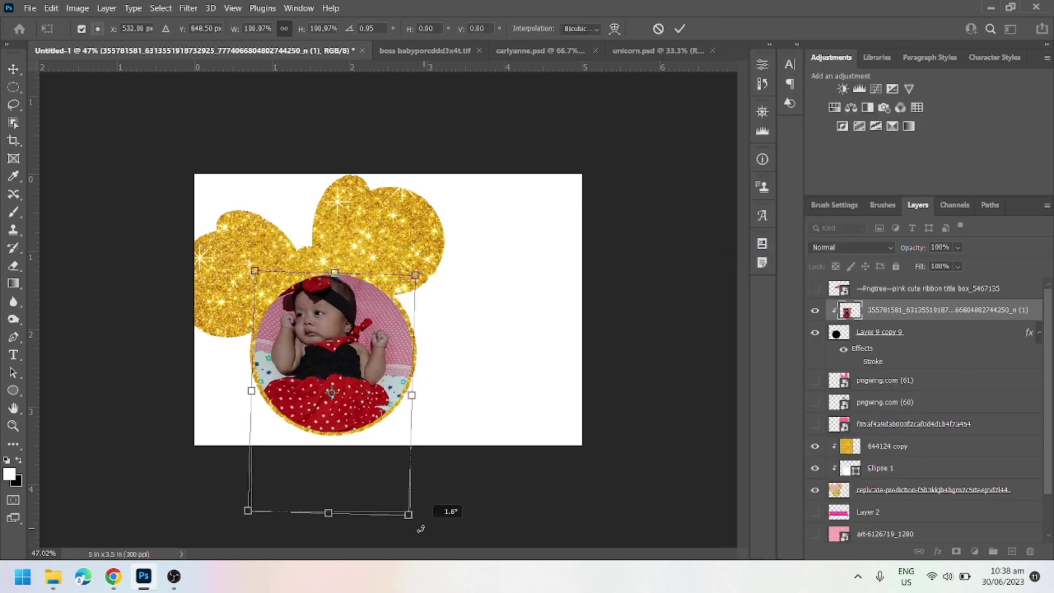
left_click_drag(383, 362, 224, 334)
key("Return")
scroll(387, 310, "up", 2)
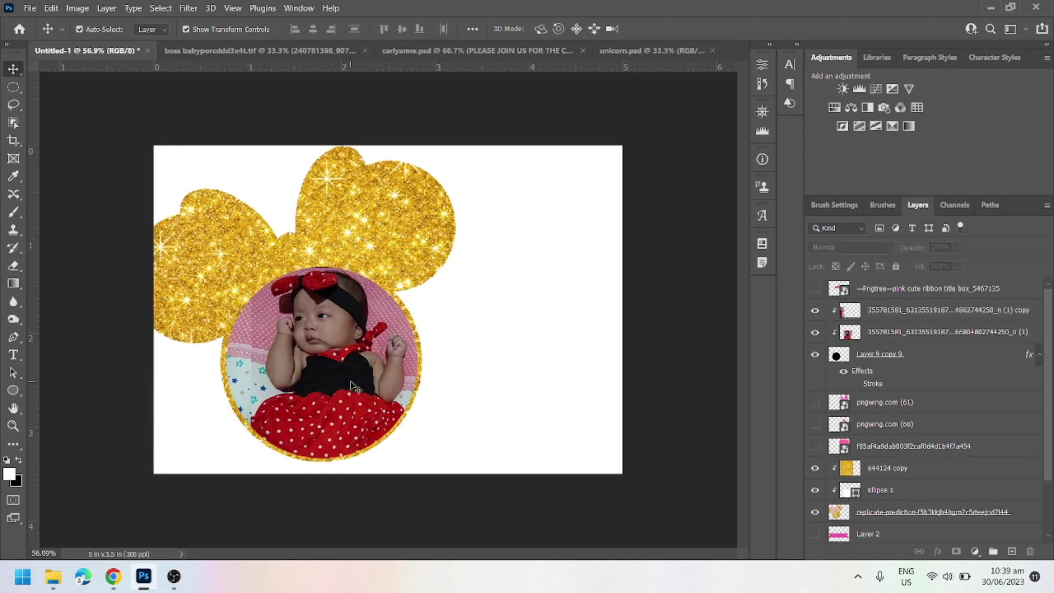
scroll(346, 345, "down", 2)
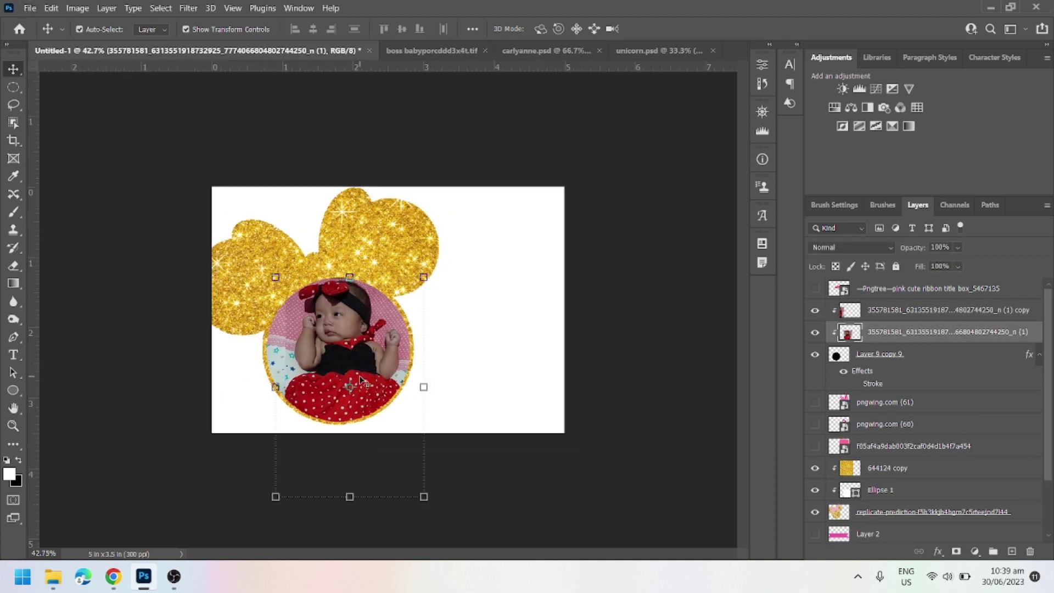
Step: Show the pink polka-dot bow layer, place it on the mouse head and bring it above the photo layers
left_click(815, 289)
left_click(815, 288)
left_click(815, 402)
left_click_drag(379, 219, 261, 215)
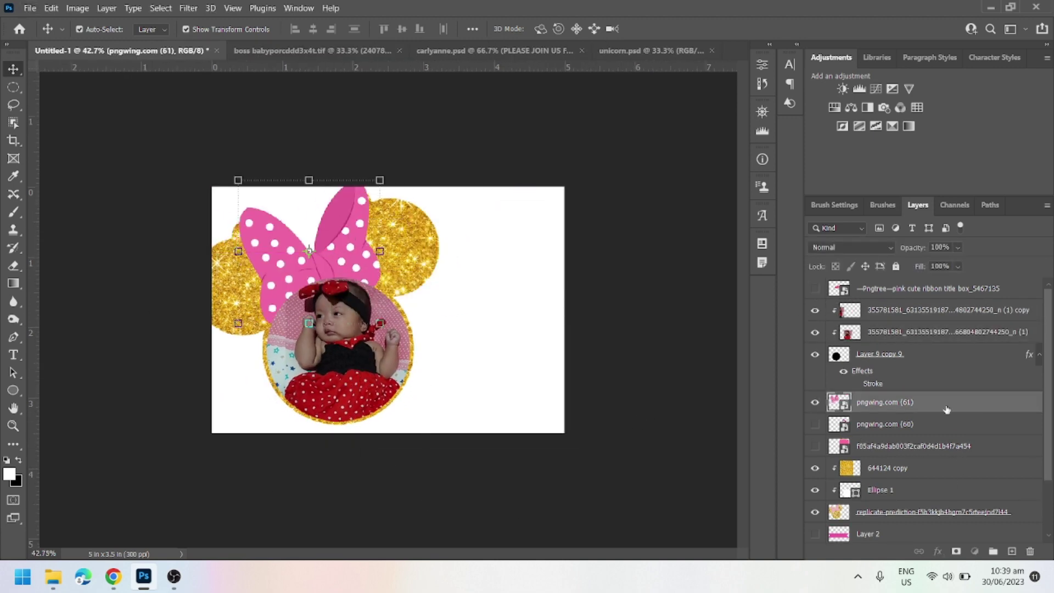
key("ctrl+]")
Step: Rotate the pink bow about 14 degrees counterclockwise and nudge it down between the ears
left_click(341, 125)
left_click(344, 219)
key("ctrl+t")
left_click_drag(344, 219, 344, 228)
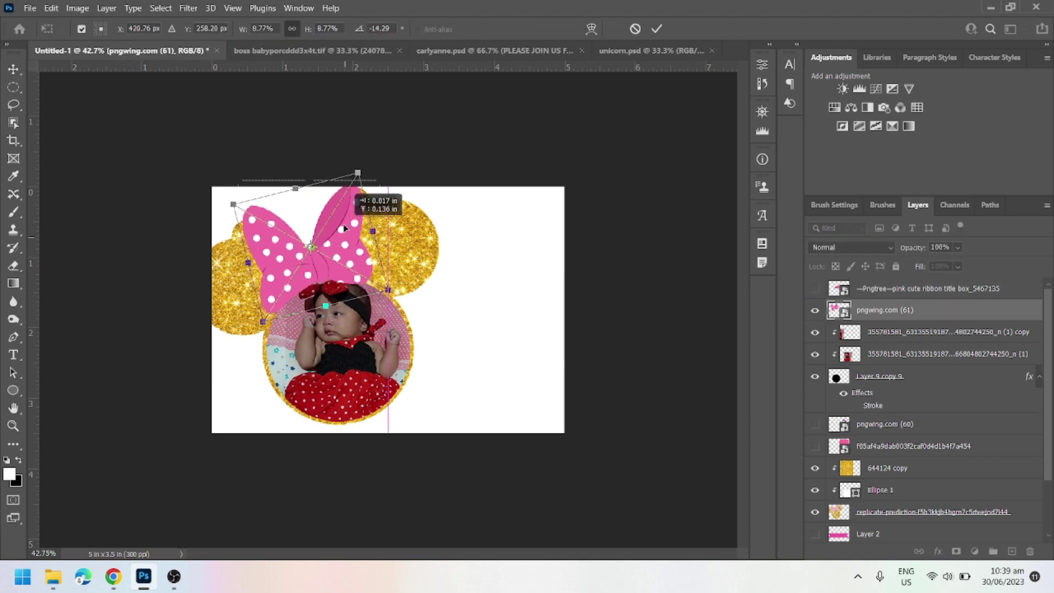
left_click(657, 29)
Step: Enable a stroke effect in the pink bow layer's style
double_click(895, 310)
left_click(537, 305)
left_click(809, 340)
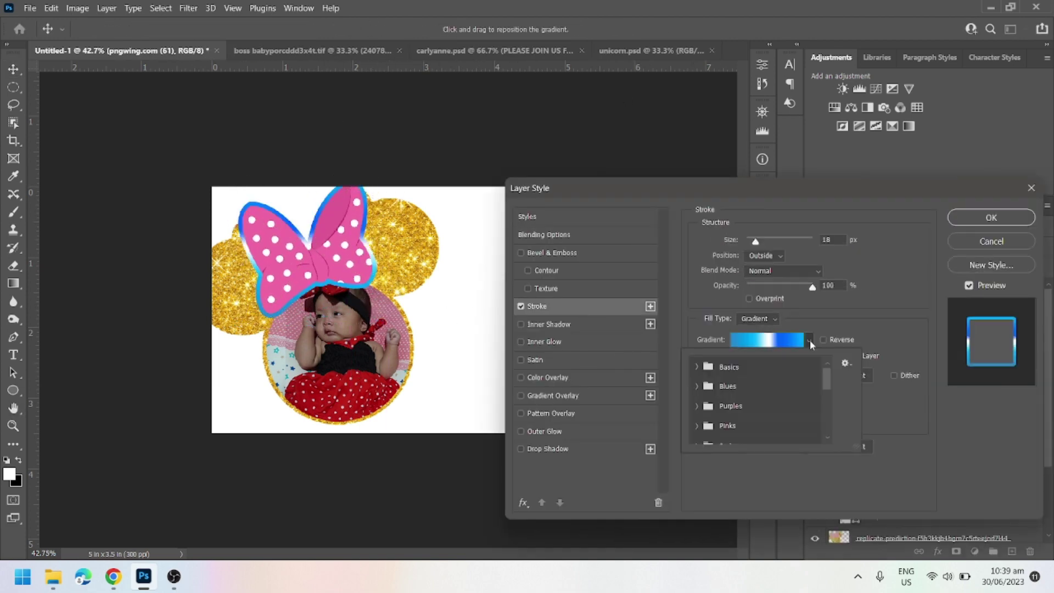
left_click(811, 344)
left_click(651, 306)
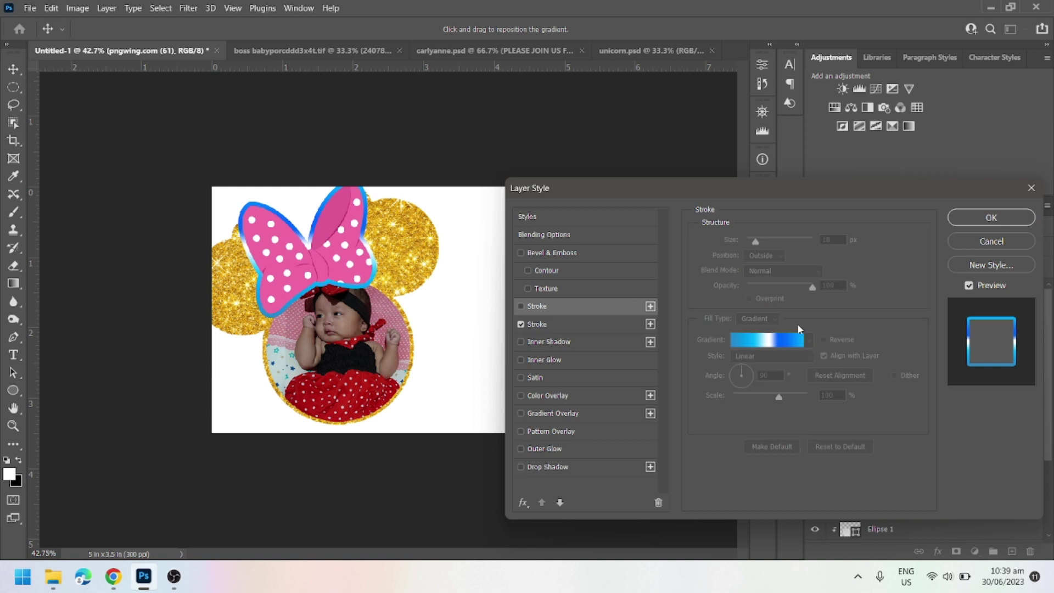
left_click(548, 395)
left_click(836, 242)
left_click(914, 220)
Step: Try a pink gradient preset on the bow's active stroke and browse the other gradient groups
left_click(608, 324)
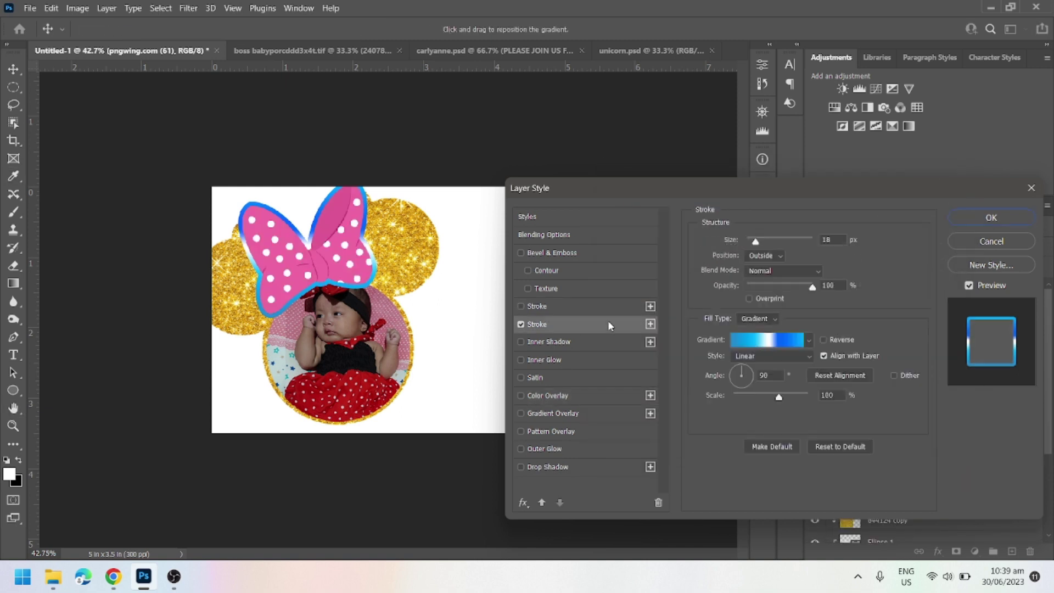
left_click(809, 341)
left_click(742, 418)
scroll(795, 406, "down", 3)
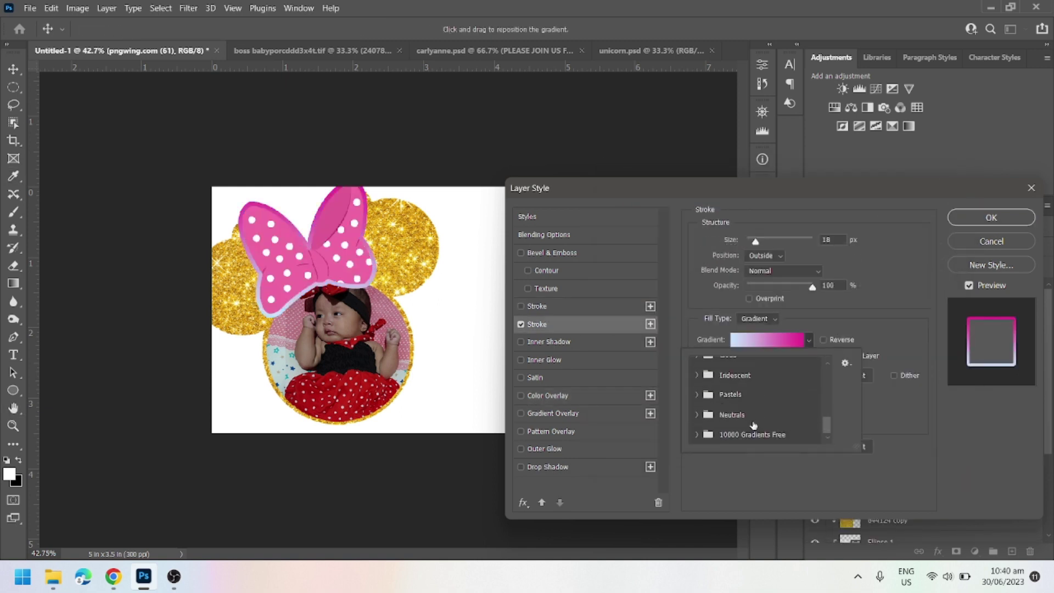
scroll(753, 431, "up", 3)
Step: Make the bow's stroke a solid magenta #fc06b9, reduce its size to 6 px and apply the style
left_click(760, 318)
left_click(755, 308)
left_click(733, 339)
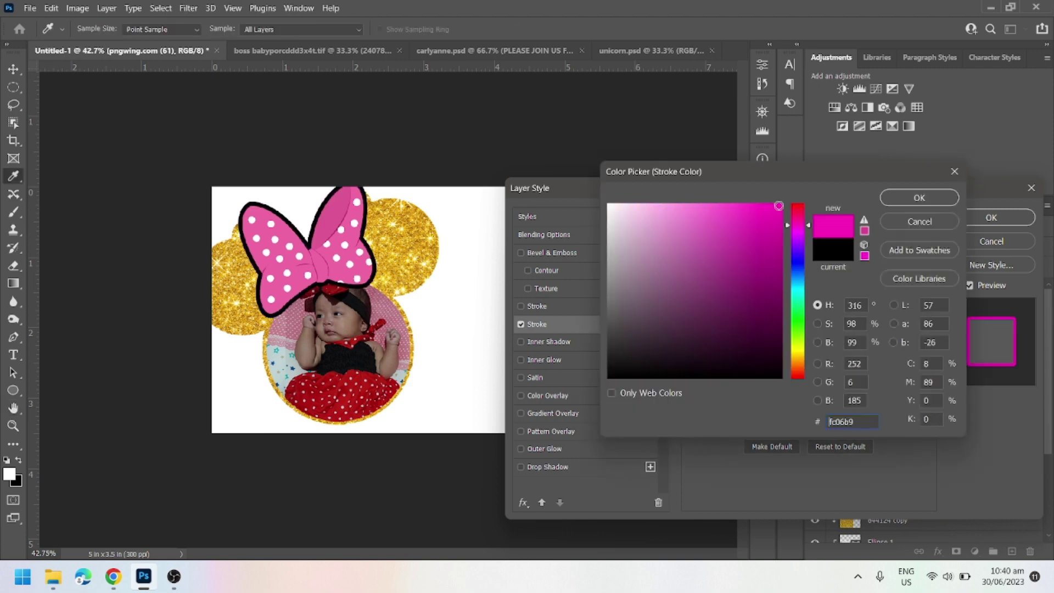
left_click(895, 202)
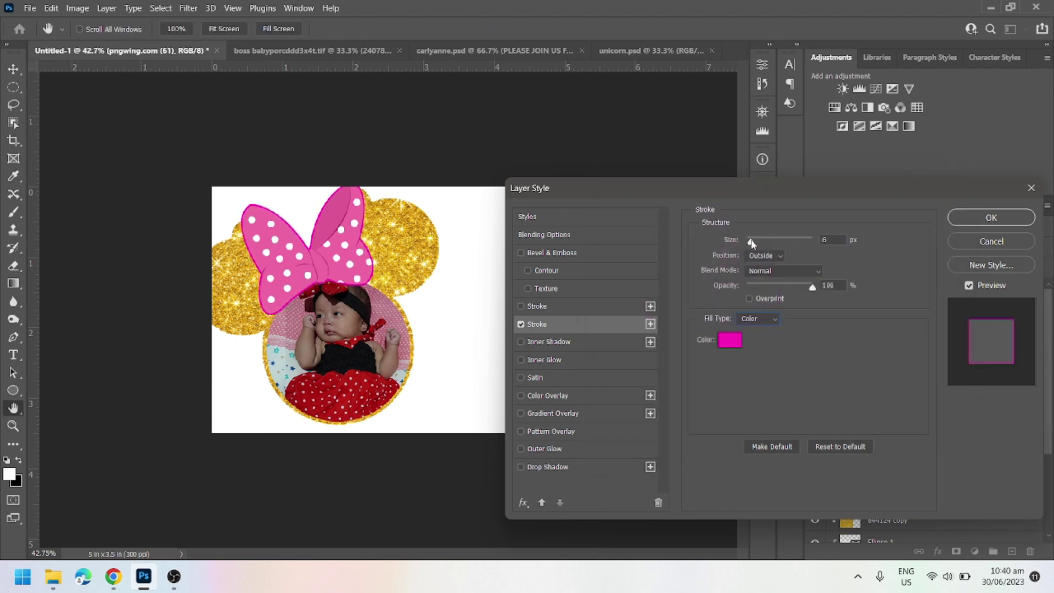
left_click(992, 217)
Step: Scale the pink bow down slightly on the mouse head
key("ctrl+t")
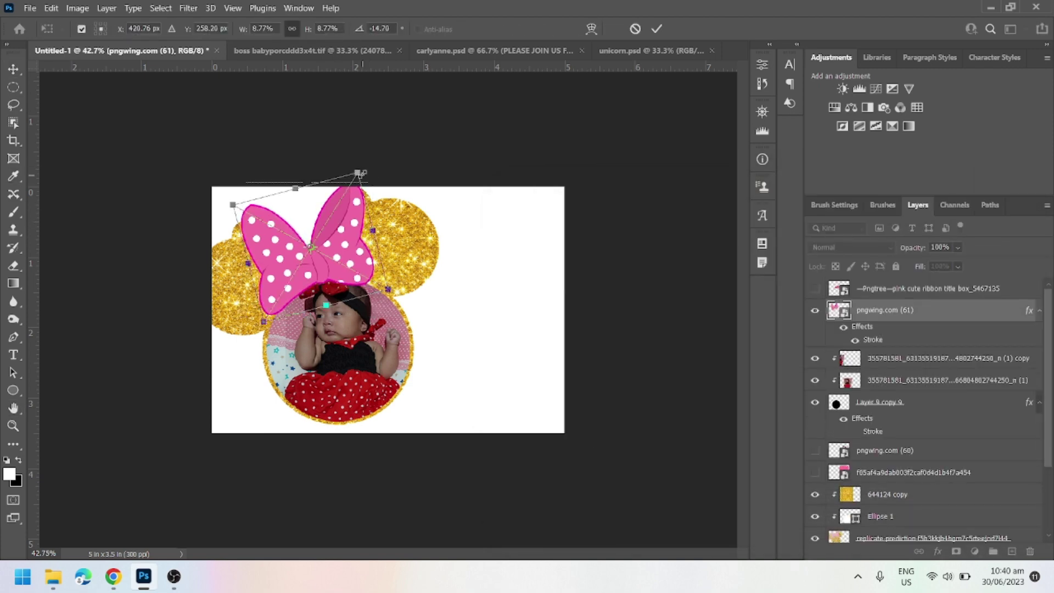
left_click_drag(357, 172, 388, 258)
left_click(656, 29)
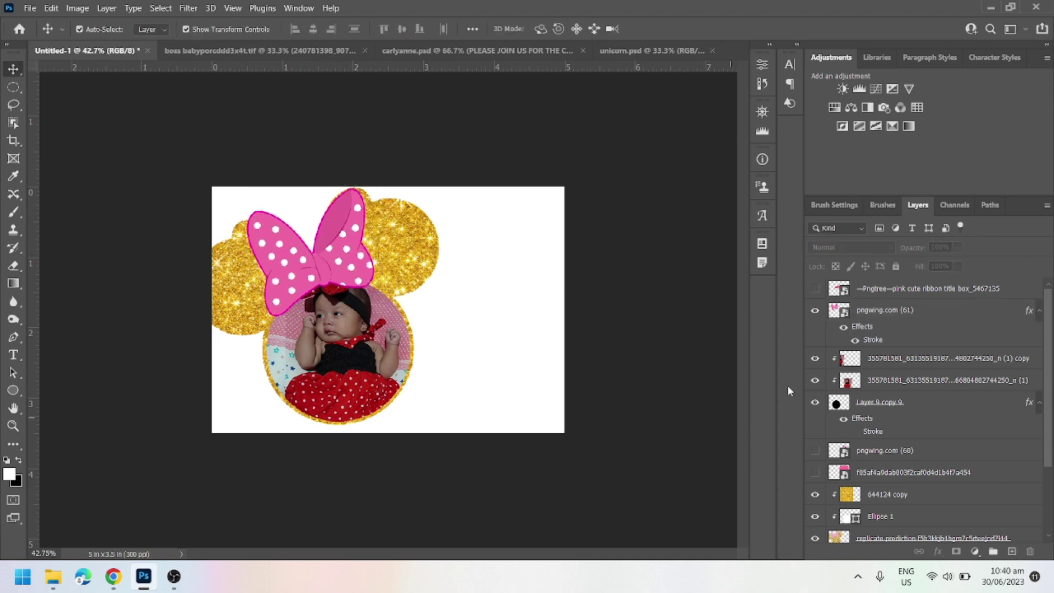
Step: Show the pink ornate frame layer on the card's right half and shift the mouse-head artwork left to make room
left_click(815, 473)
left_click_drag(187, 239, 352, 336)
mouse_move(352, 336)
left_mouse_down()
mouse_move(338, 434)
mouse_move(360, 384)
mouse_move(334, 340)
left_mouse_up()
left_click(541, 299)
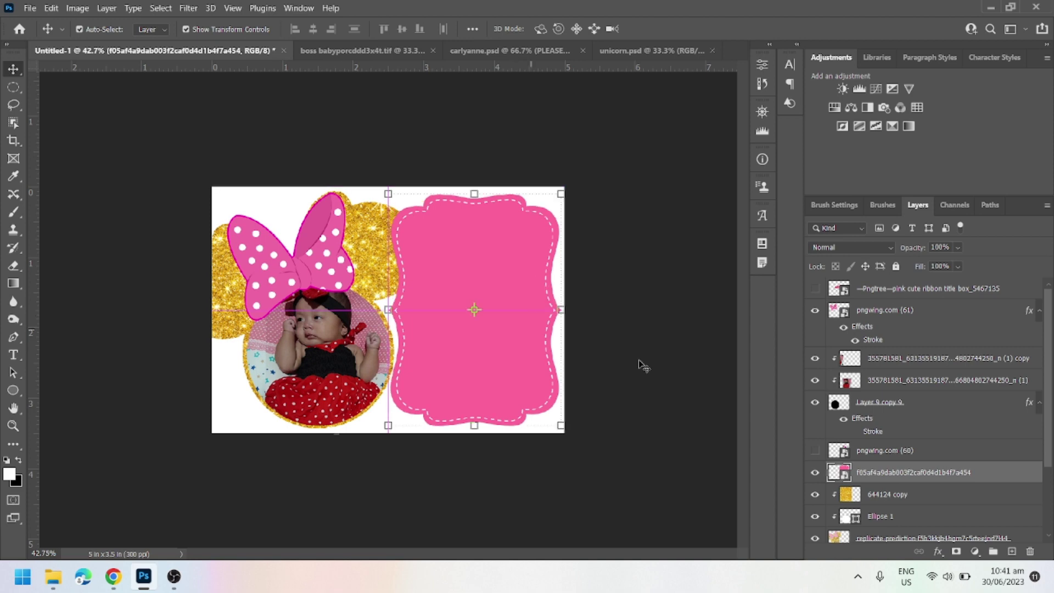
Step: Duplicate the pink frame, shrink the copy inside the original and give it a white color overlay
mouse_move(560, 359)
left_mouse_down()
mouse_move(501, 308)
mouse_move(541, 362)
mouse_move(487, 300)
mouse_move(544, 357)
left_mouse_up()
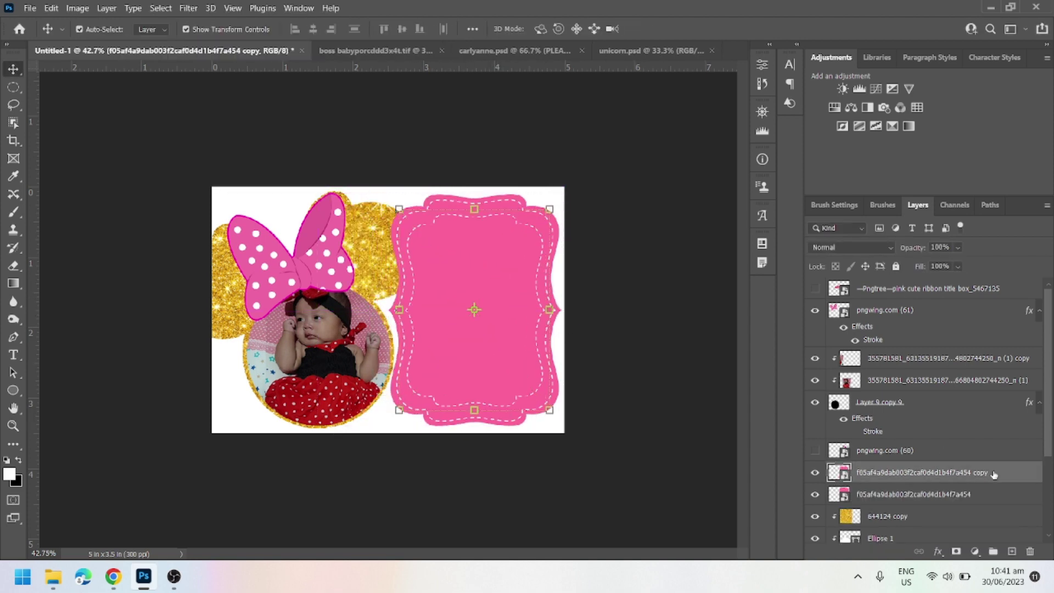
double_click(994, 473)
left_click(590, 396)
left_click(719, 237)
key("Return")
key("Return")
Step: Resize the white frame copy to about 2.91 by 2.17 in, centred inside the pink frame's stitched border
key("ctrl+t")
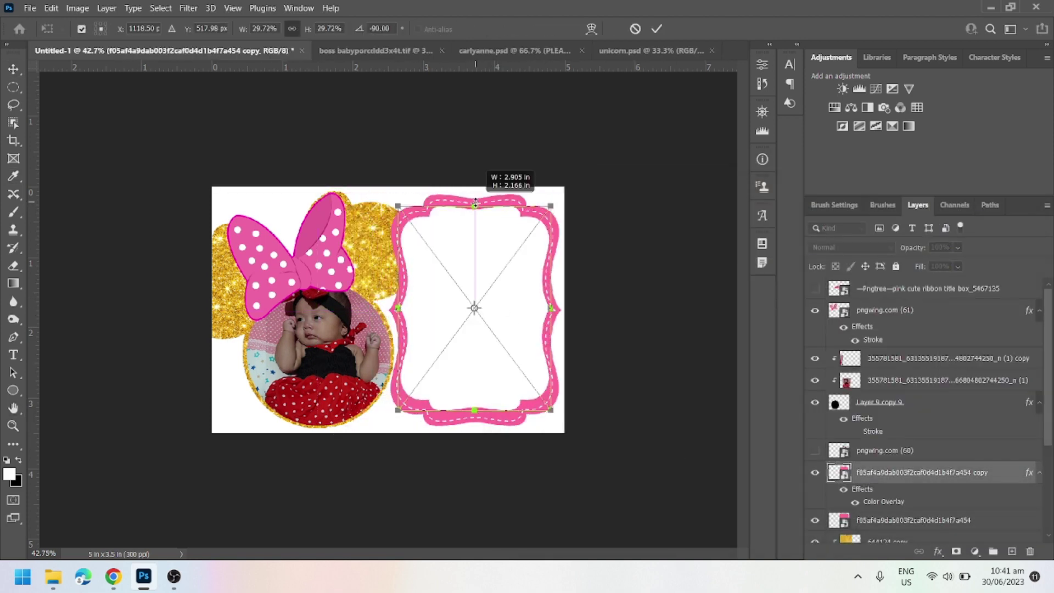
scroll(537, 313, "up", 3)
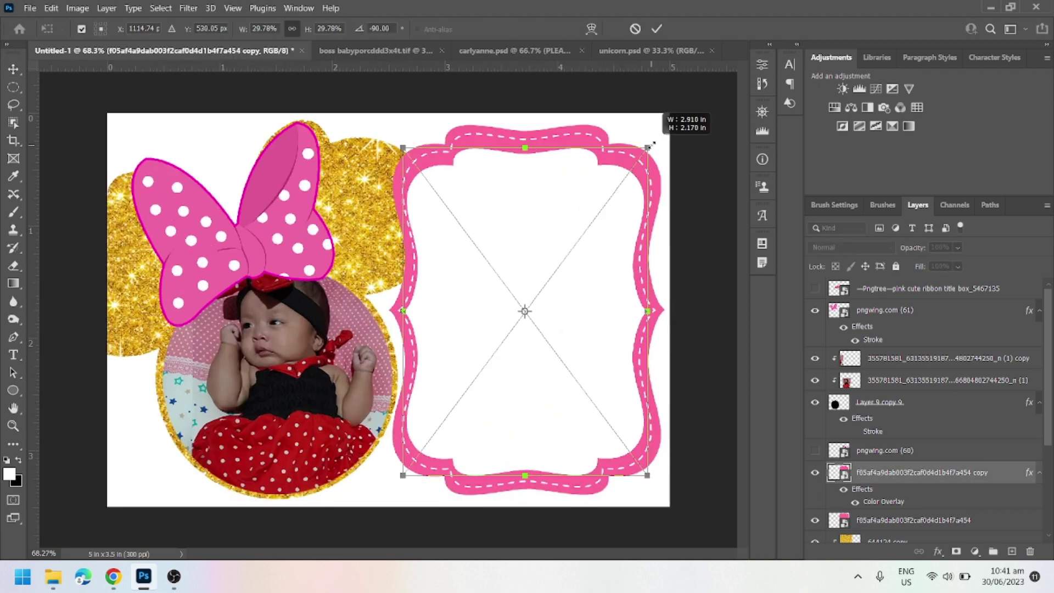
left_click(657, 28)
left_click(653, 93)
scroll(641, 450, "down", 3)
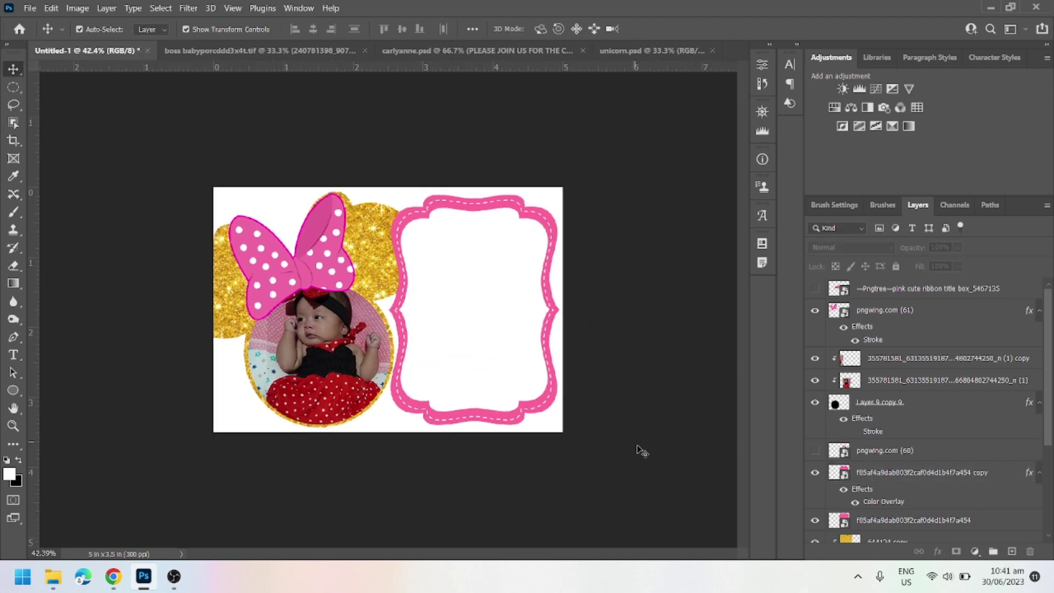
Step: Show the pink ribbon title layer, scale it down to the frame's width and place it across the upper frame
left_click(493, 303)
left_click(815, 288)
left_click(928, 289)
key("ctrl+t")
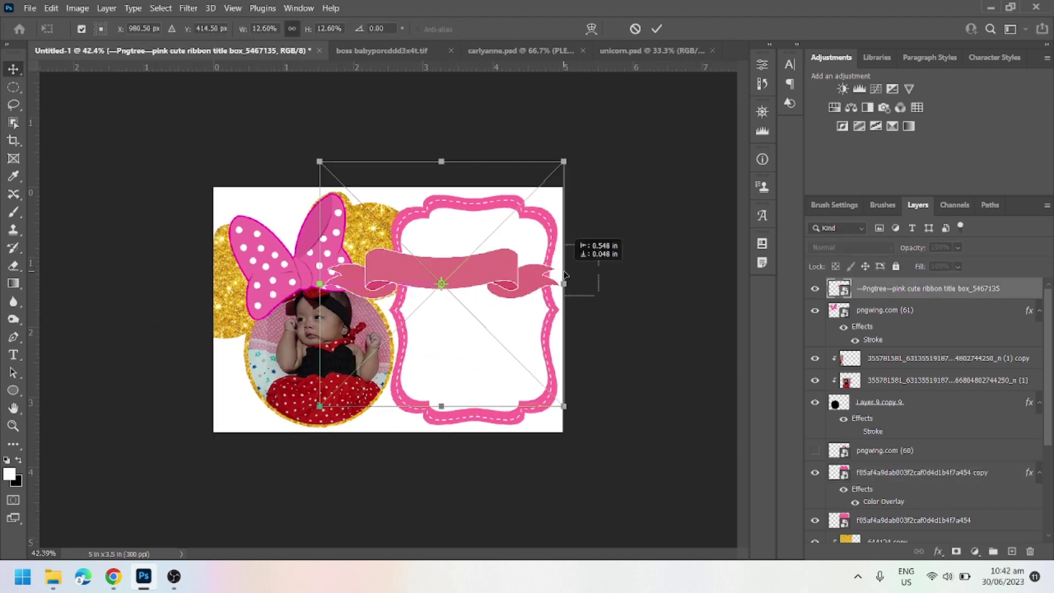
key("Return")
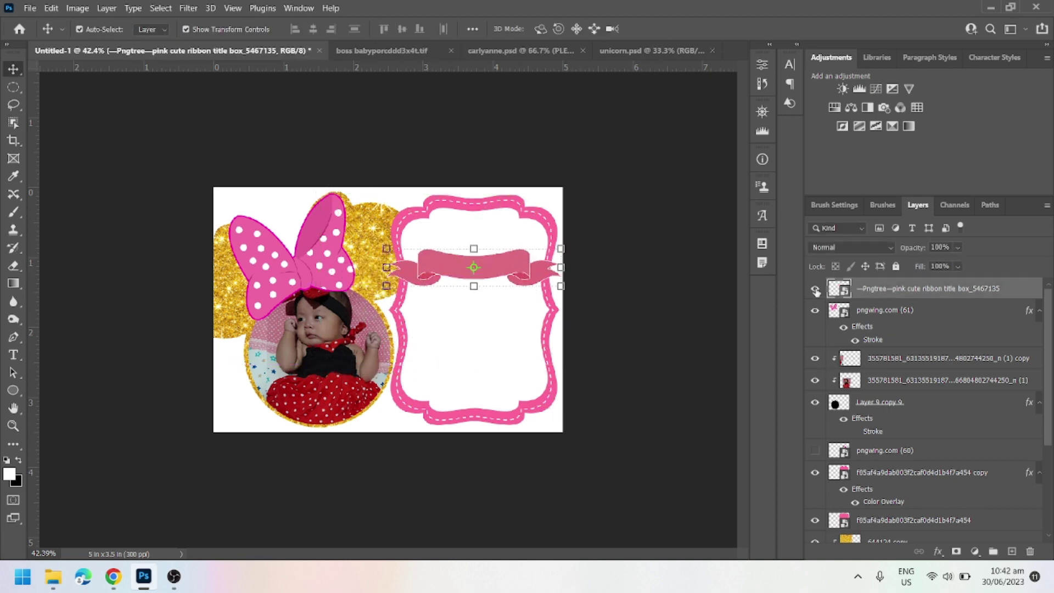
key("super+e")
key("alt+Tab")
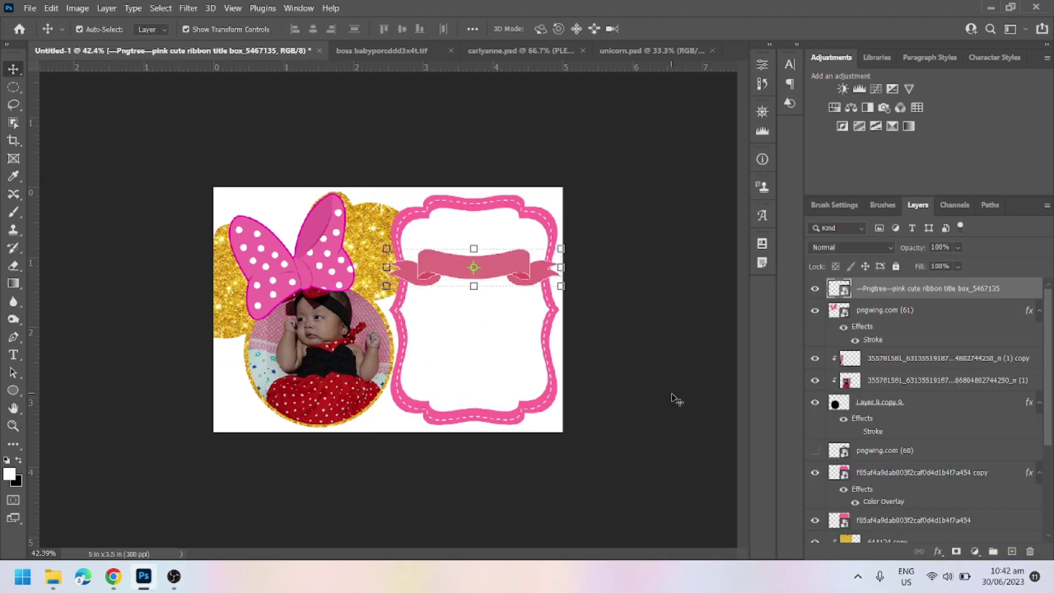
Step: Show the Minnie Mouse figure, raise it above the bow layer and place it between the photo and the frame
scroll(824, 401, "down", 2)
left_click(815, 384)
left_click_drag(379, 341, 397, 352)
key("ctrl+bracketright")
key("ctrl+bracketright")
key("ctrl+bracketright")
key("ctrl+bracketright")
left_click_drag(367, 267, 352, 249)
Step: Select the bow, photo, circle and gold head layers together and shift them slightly left
left_click(885, 332)
left_click(880, 424, "shift")
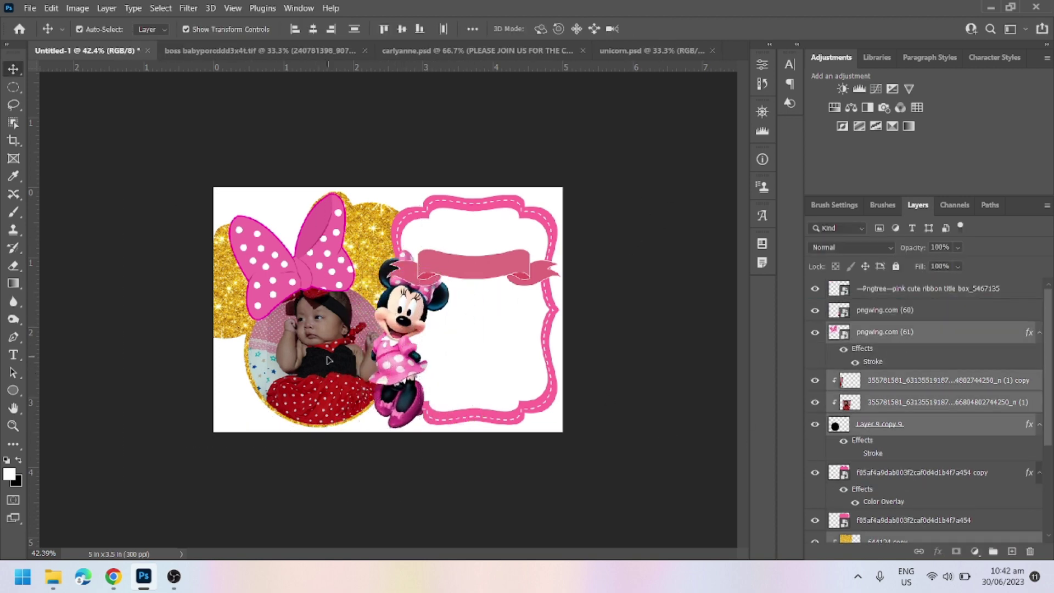
key("ctrl+t")
key("Return")
Step: Nudge the Minnie Mouse figure left and move the ribbon banner up about 0.29 in on the frame
left_click_drag(438, 296, 426, 296)
left_click_drag(532, 238, 533, 216)
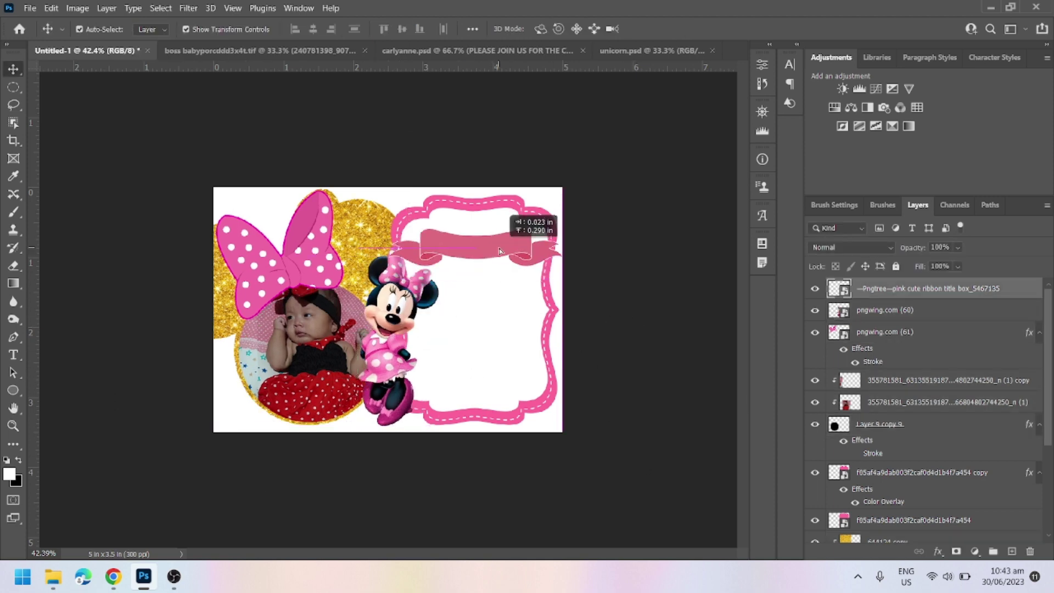
Step: Try to flip the baby photo horizontally inside its circle
left_click(401, 308)
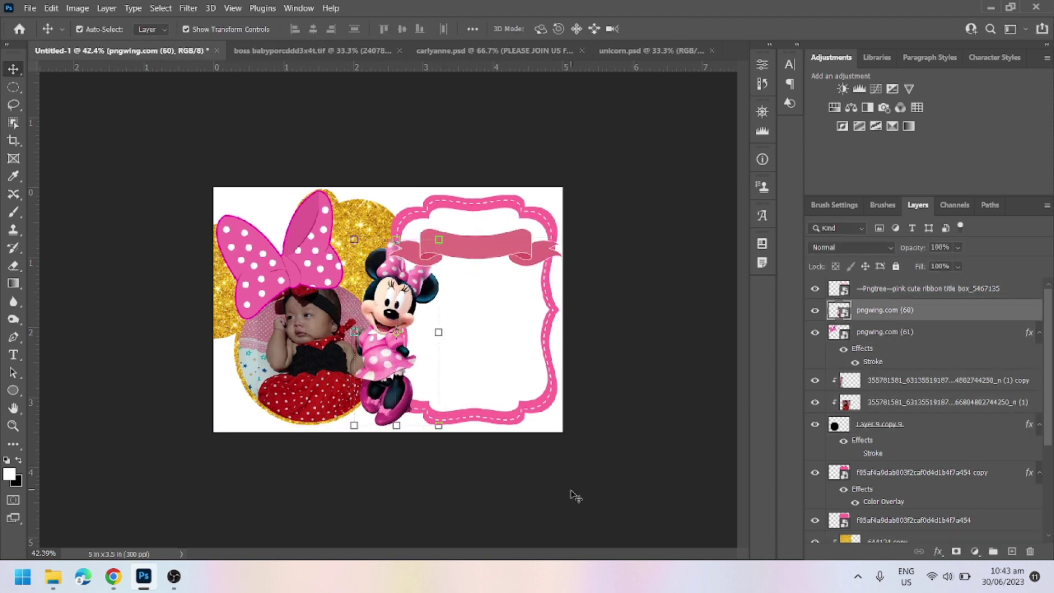
left_click(307, 352)
left_click(77, 8)
left_click(264, 499)
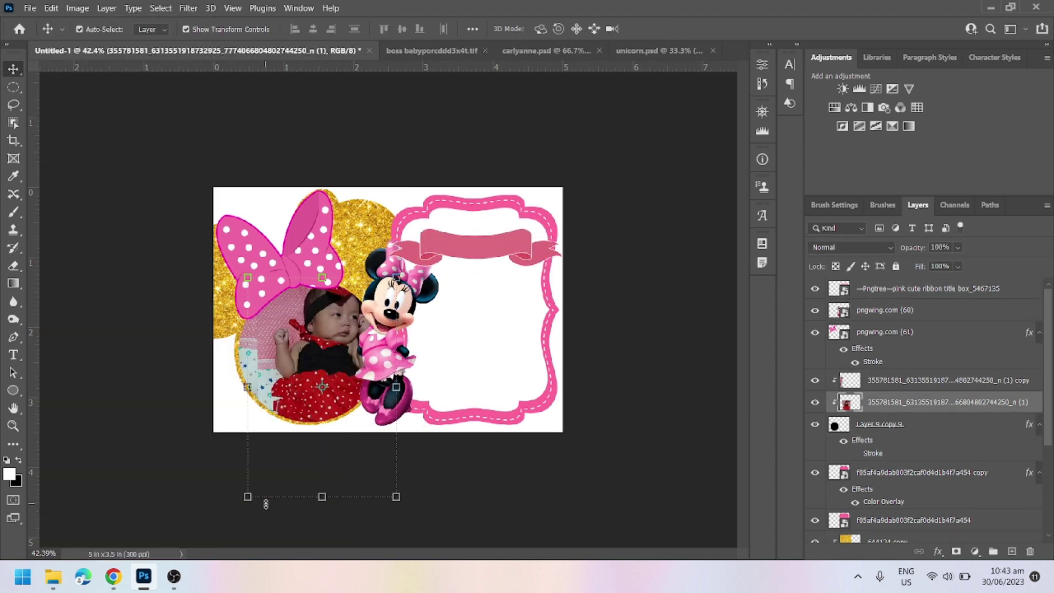
Step: Move the pink ribbon title layer below the Minnie Mouse figure's layer
left_click(977, 291)
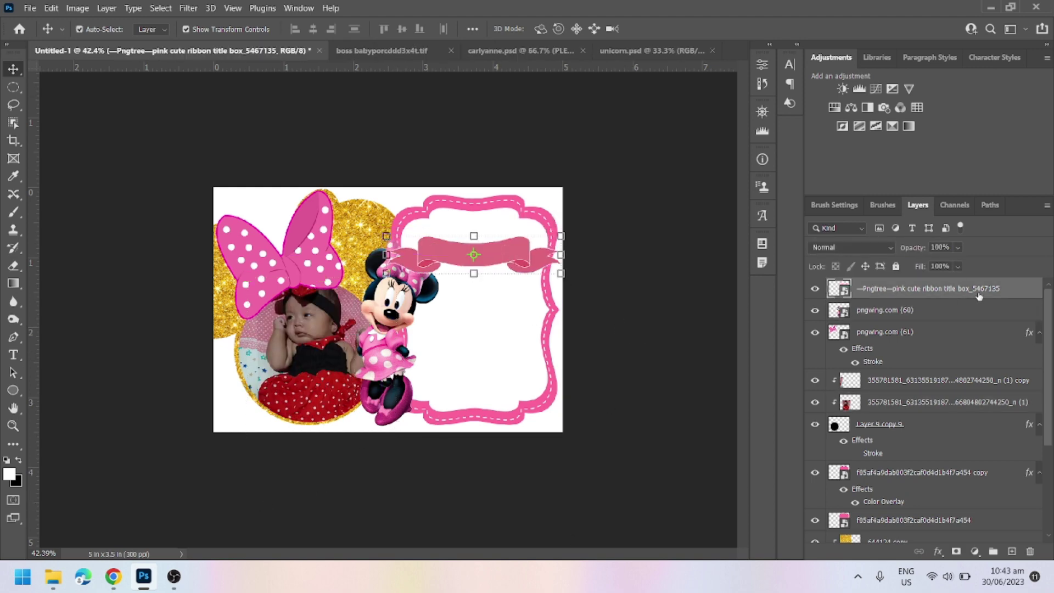
key("ctrl+bracketleft")
scroll(501, 294, "up", 2)
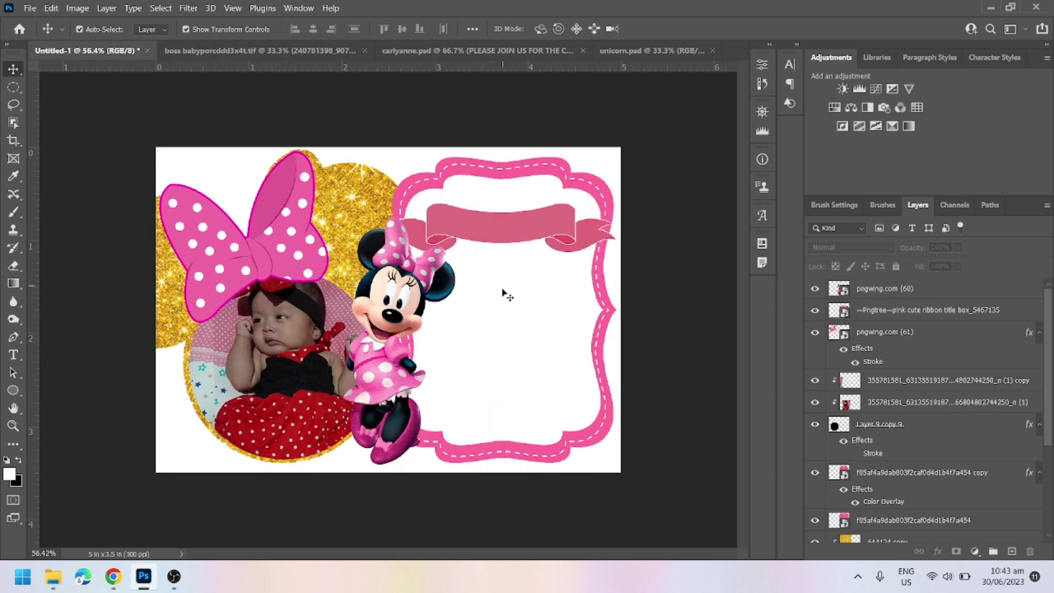
Step: Bring the PLEASE JOIN US TO CHRISTENING OF OUR DAUGHTER text from another open invitation document to the card, above the ribbon
key("ctrl+Tab")
left_click(577, 51)
left_click(92, 53)
Step: Replace the second line of the invitation text above the ribbon with CELEBRATE THE
double_click(554, 189)
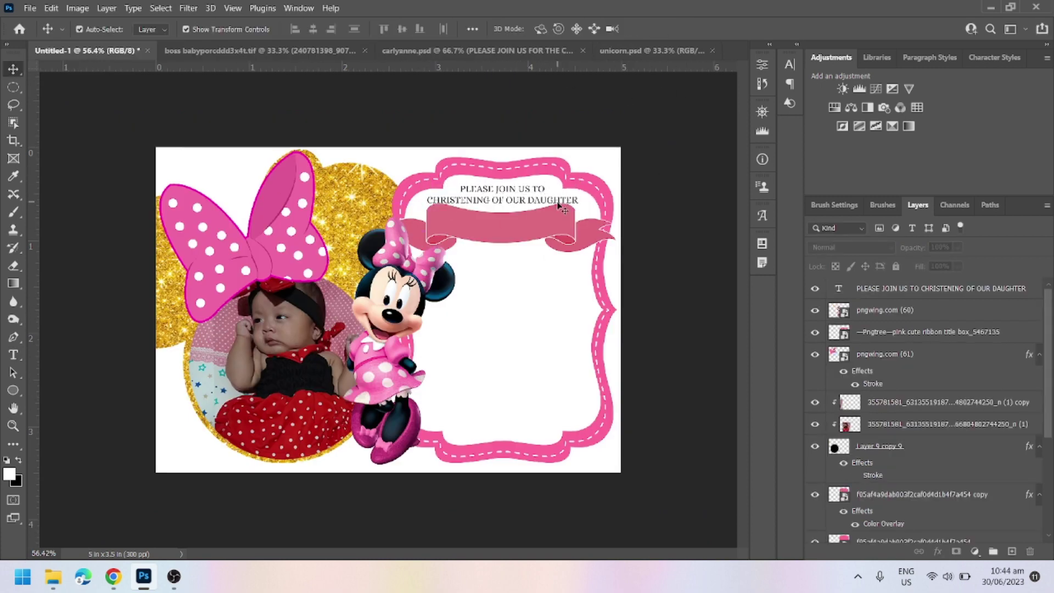
left_click_drag(578, 201, 462, 213)
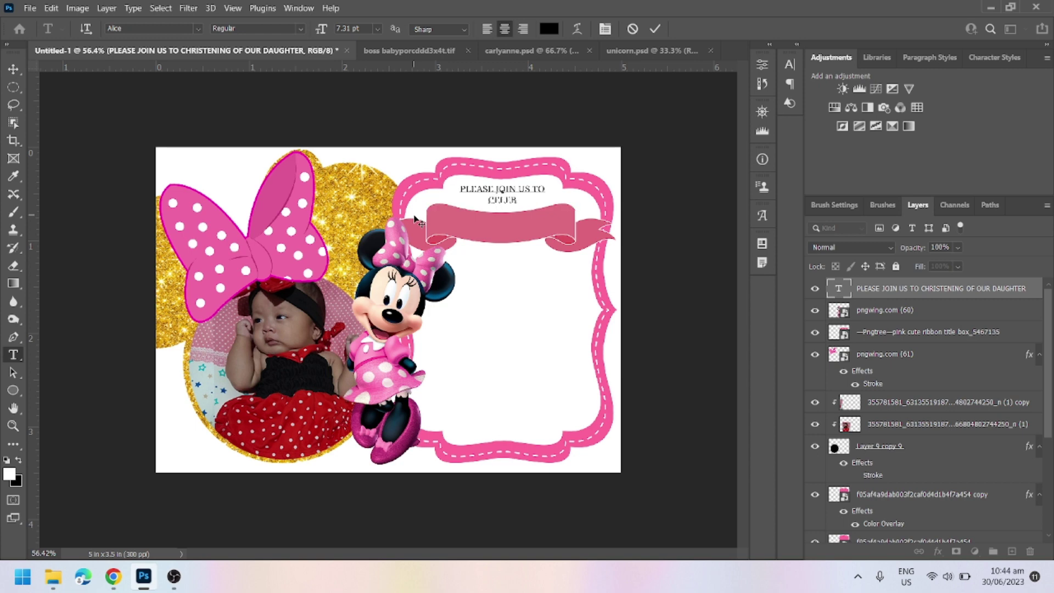
left_click(656, 29)
key("v")
double_click(528, 200)
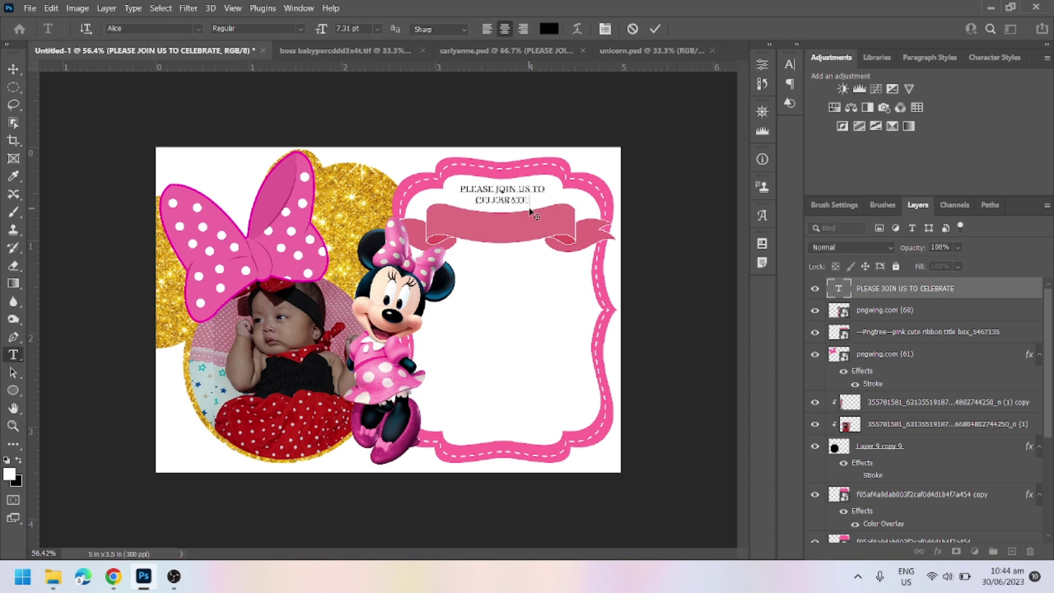
key("ctrl+Return")
key("v")
left_click(577, 329)
Step: Set the font of the PLEASE JOIN US TO CELEBRATE THE text to Arial
double_click(498, 206)
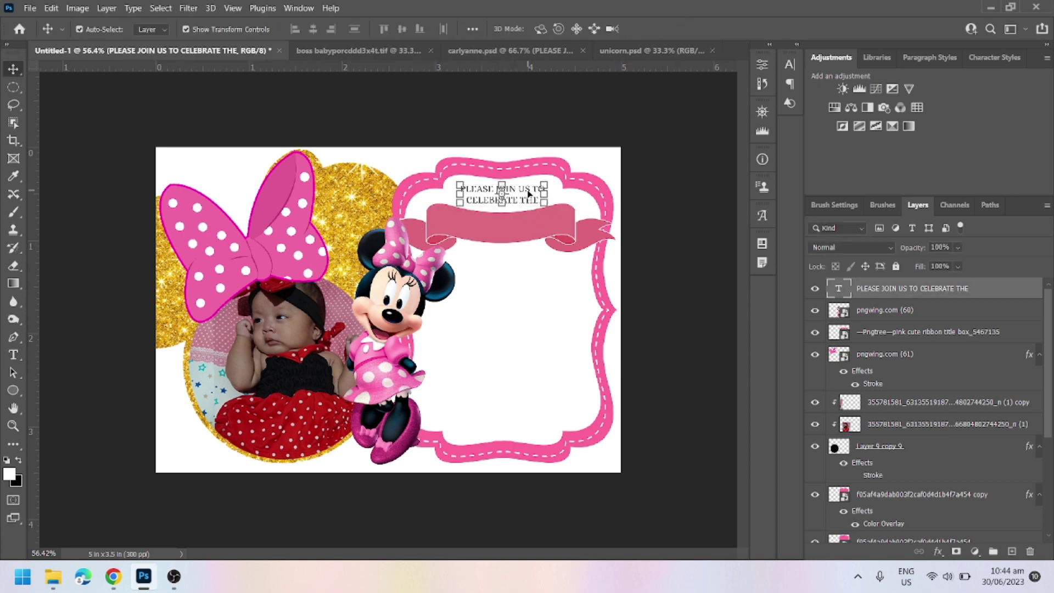
key("ctrl+a")
left_click(198, 29)
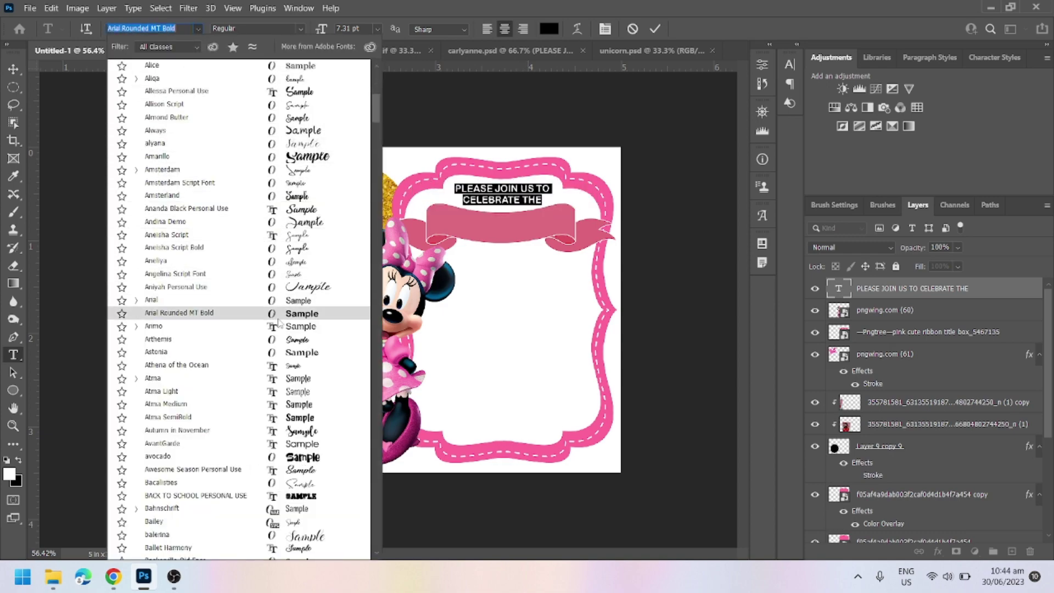
left_click(152, 300)
key("ctrl+Return")
key("v")
left_click(522, 327)
Step: Set the font of the PLEASE JOIN US TO CELEBRATE THE text to Aachen and move the ribbon banner down slightly
double_click(503, 194)
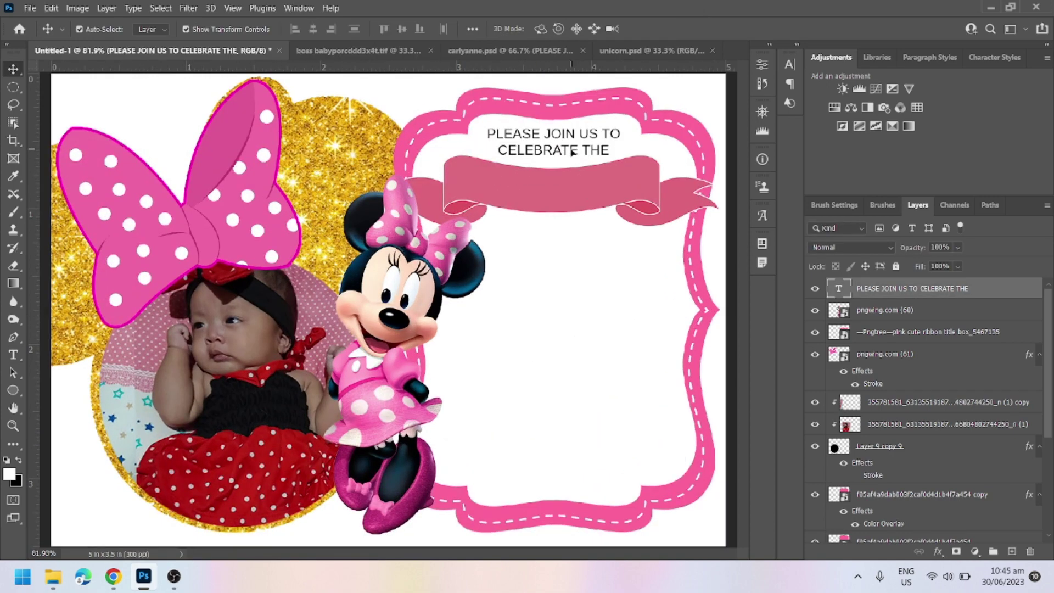
key("ctrl+a")
left_click(198, 29)
left_click(152, 341)
key("ctrl+Return")
key("v")
left_click_drag(521, 231, 525, 242)
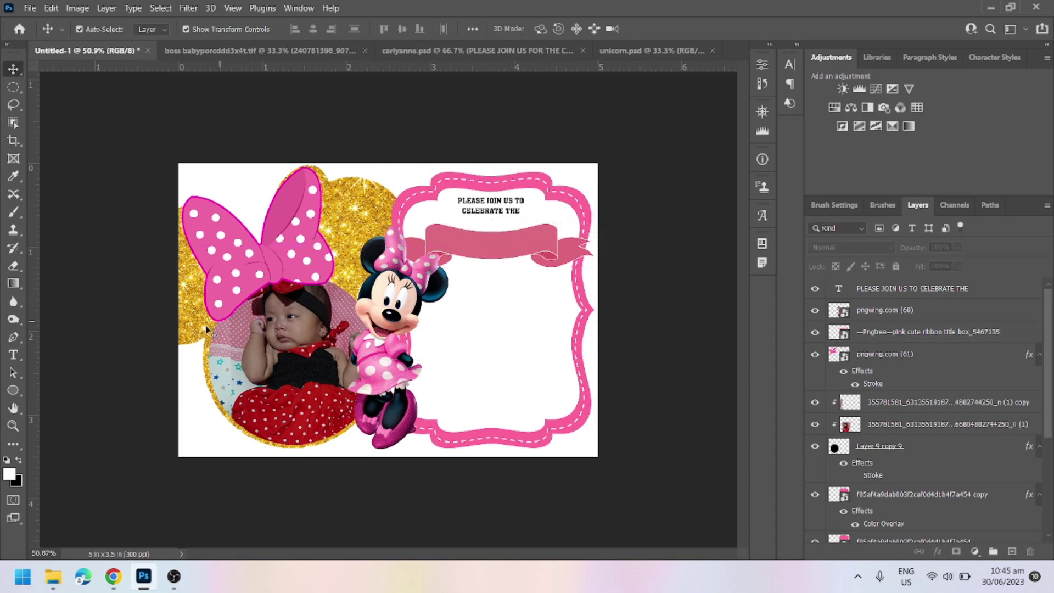
Step: Try a straight BAPTISM title in 16 pt Aachen on the ribbon banner and delete it
key("t")
left_click(416, 245)
type("BAPTIS")
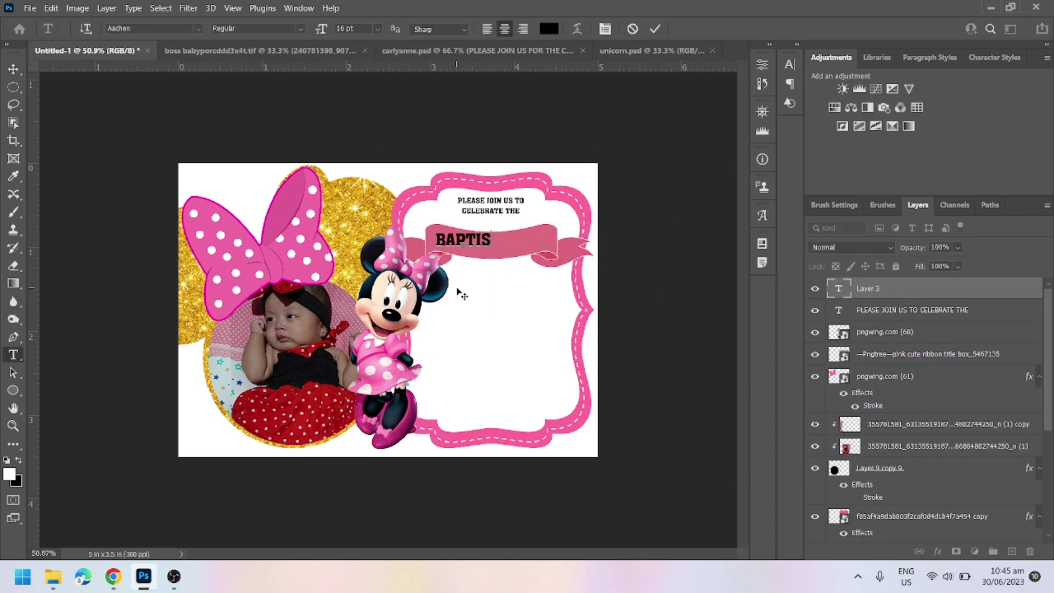
type("M")
key("ctrl+Return")
key("v")
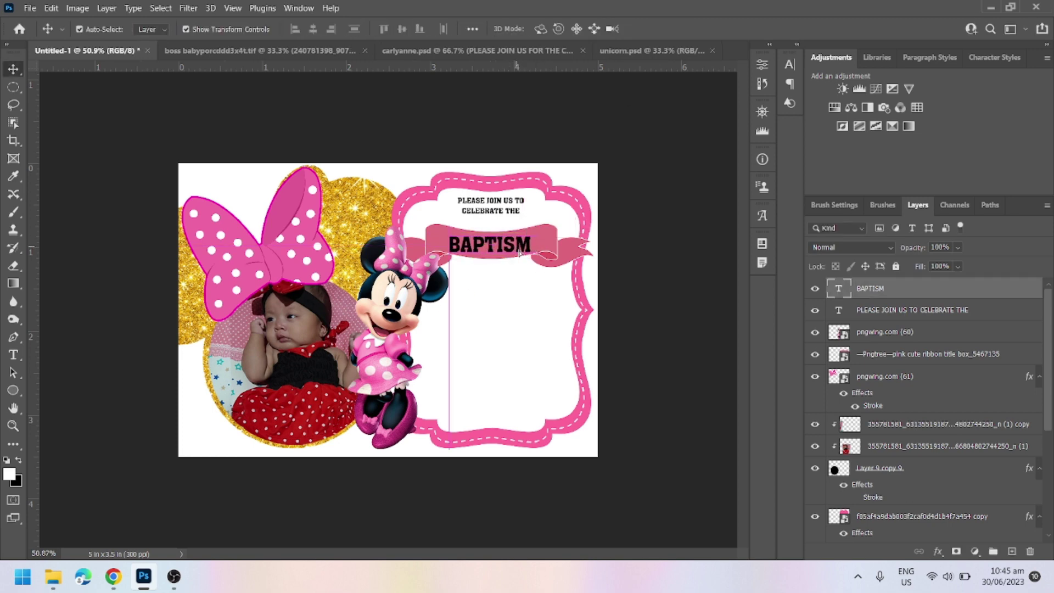
key("Delete")
Step: Draw an ellipse about 1.31 x 0.53 in below the ribbon and add the text BAPTISM along its path
left_click(12, 391)
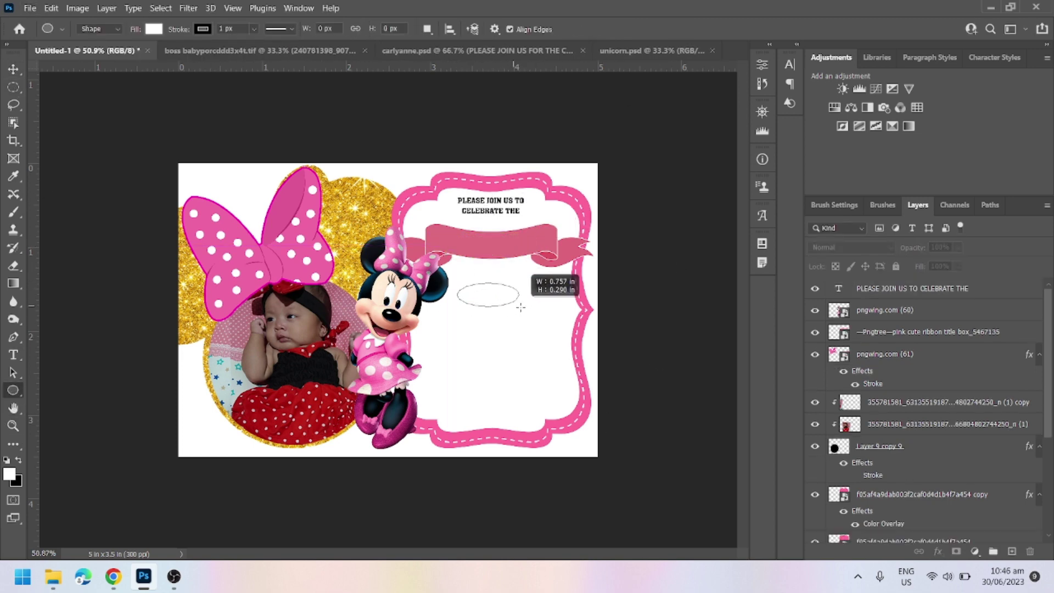
left_click_drag(567, 324, 567, 325)
key("t")
left_click(460, 318)
type("BA")
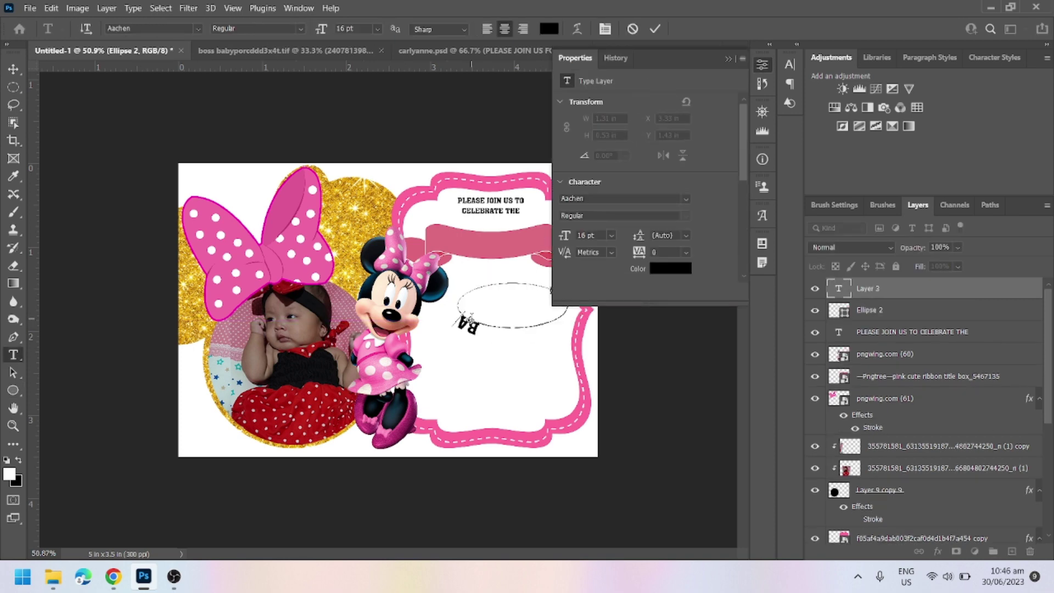
type("PTISM")
key("ctrl+Return")
Step: Shift the BAPTISM text along the ellipse path so it reads upright along the inner lower curve
key("a")
left_click_drag(468, 318, 460, 298)
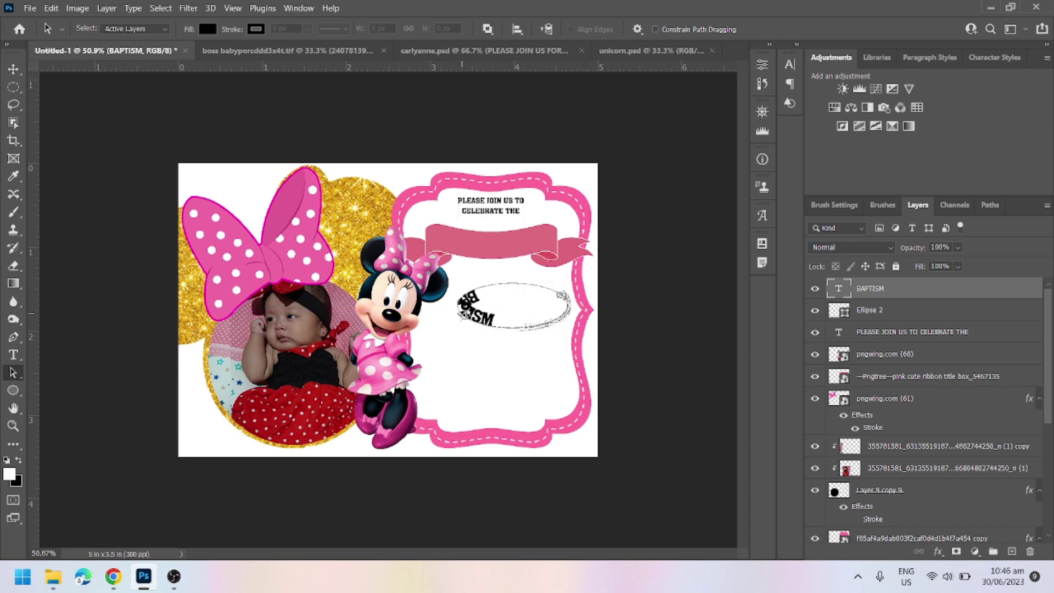
key("v")
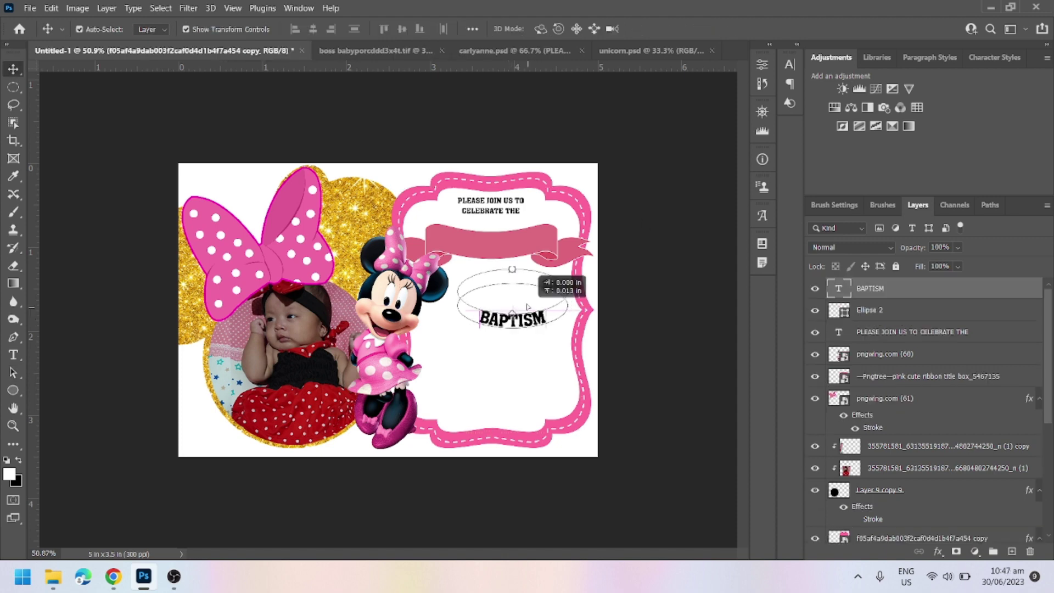
Step: Fit the curved BAPTISM text on the ribbon at 150% scale and hide the ellipse layer
left_click_drag(513, 320, 581, 231)
key("ctrl+t")
left_click_drag(536, 256, 530, 249)
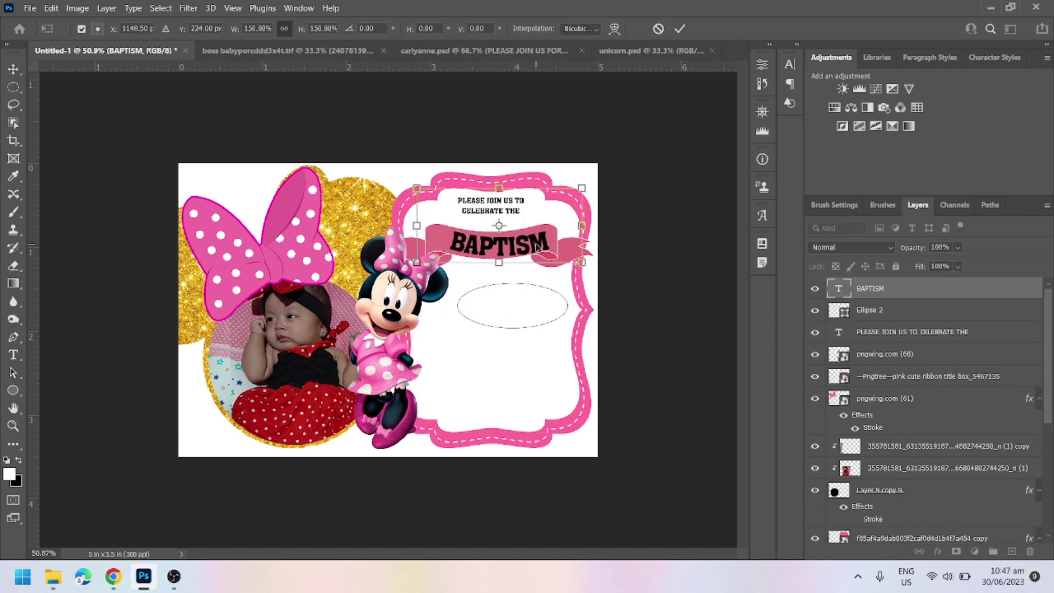
key("Return")
key("alt+bracketleft")
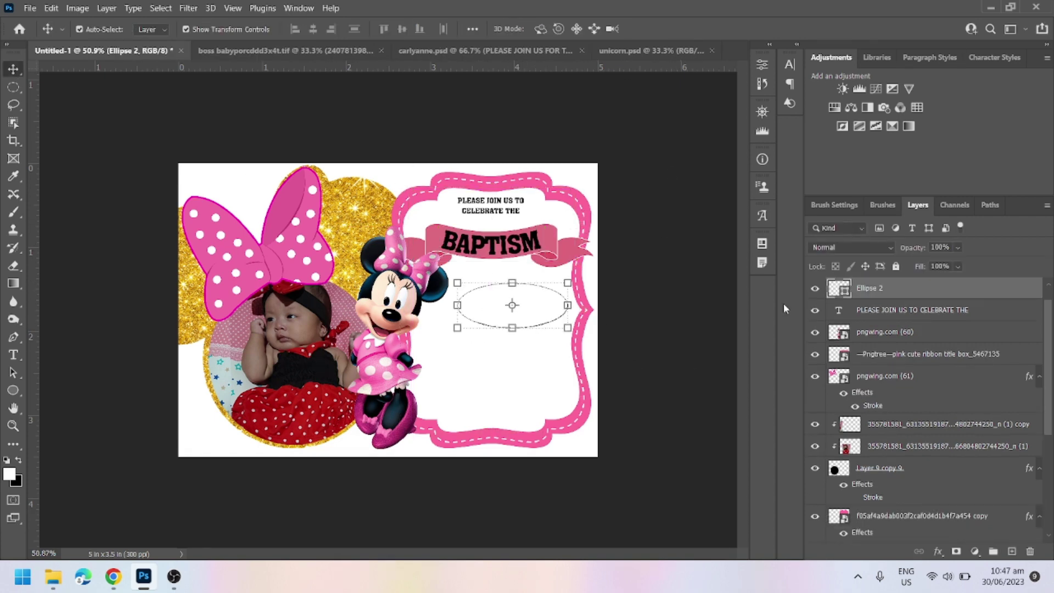
left_click(815, 288)
Step: Enlarge the PLEASE JOIN US TO CELEBRATE THE text and set its font size to 10 pt
left_click(890, 310)
scroll(389, 310, "up", 1)
key("ctrl+t")
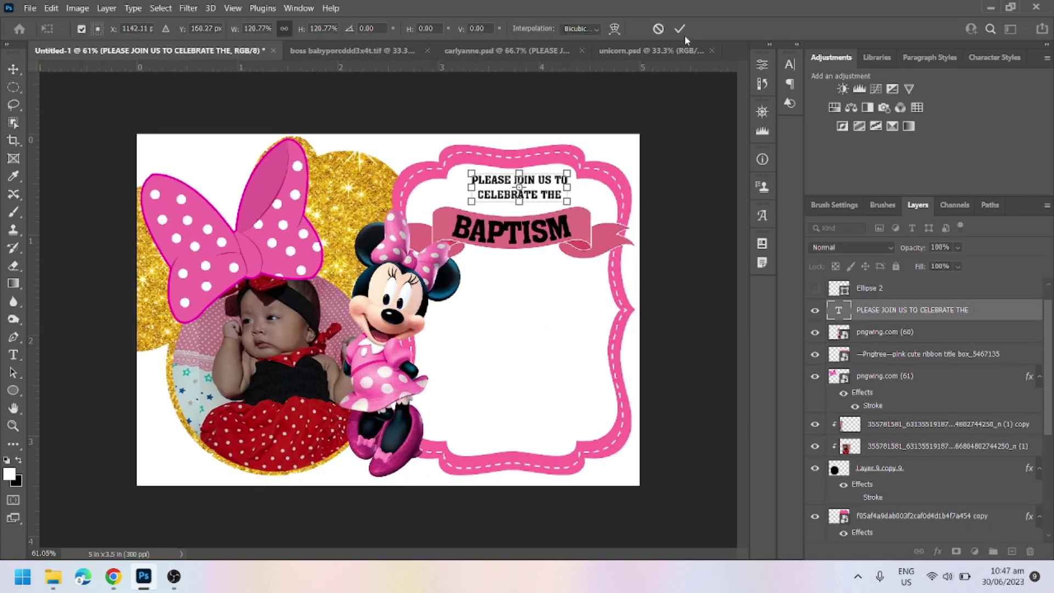
left_click(680, 29)
key("Return")
left_click(327, 29)
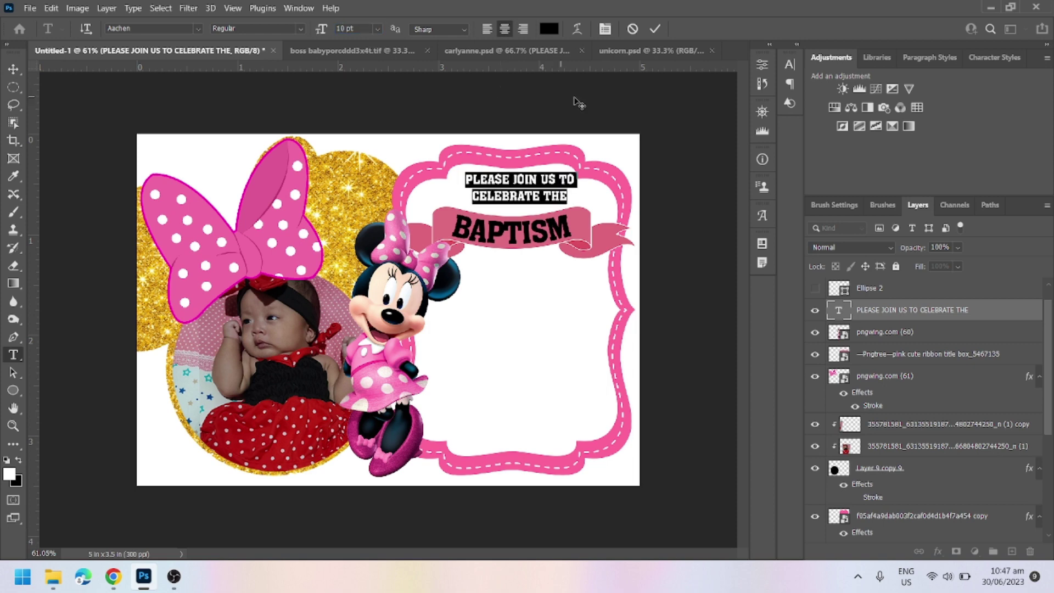
key("Escape")
key("v")
left_click(555, 356)
Step: Add the text OF OUR DAUGHTER inside the frame, scale it down and place it below the ribbon
scroll(554, 356, "down", 1)
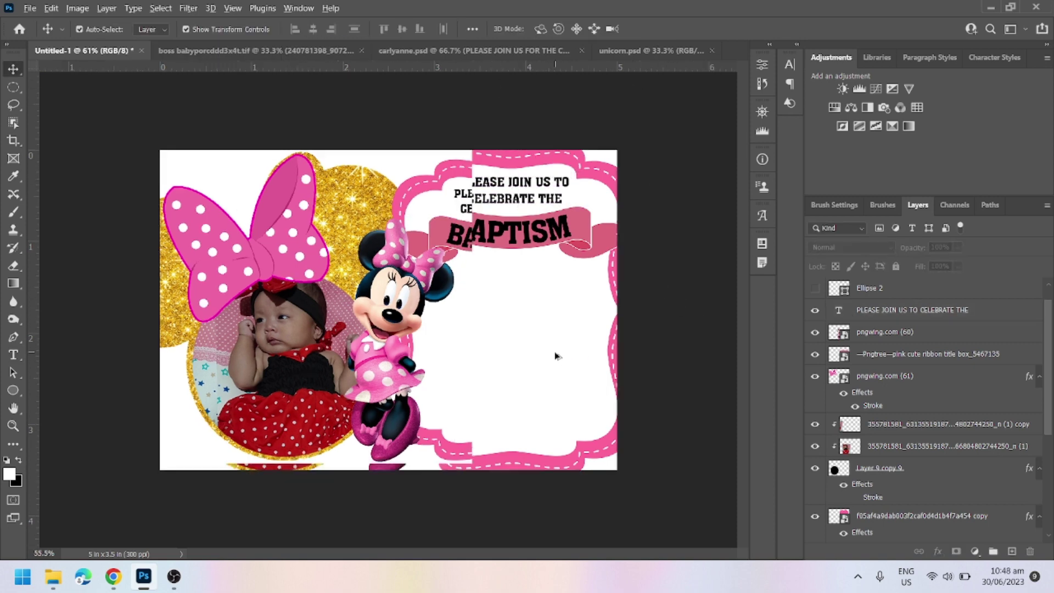
key("t")
left_click(494, 281)
key("BackSpace")
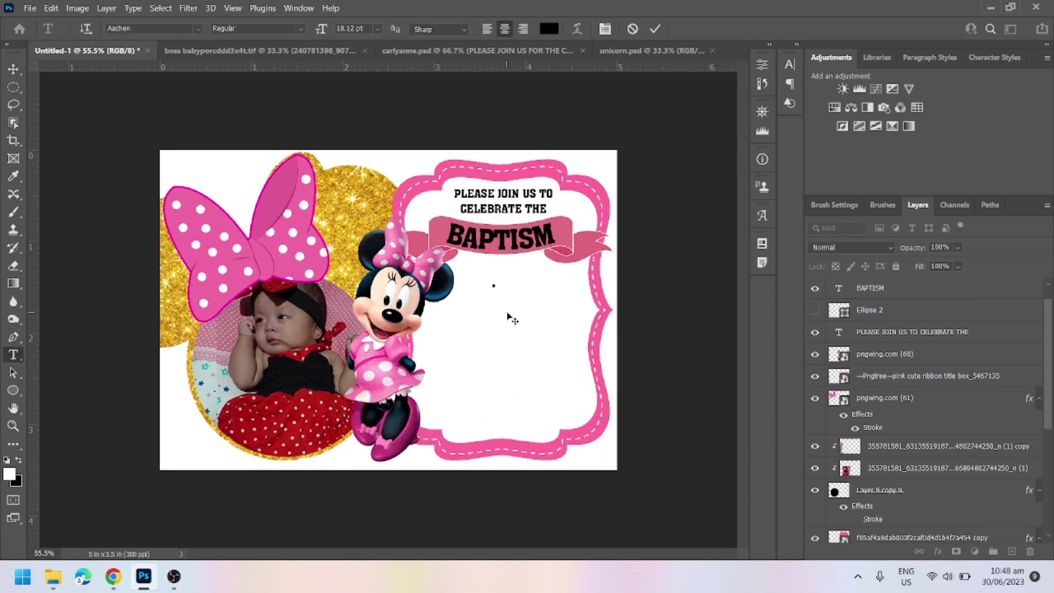
type("OF OUR DAUGHTE")
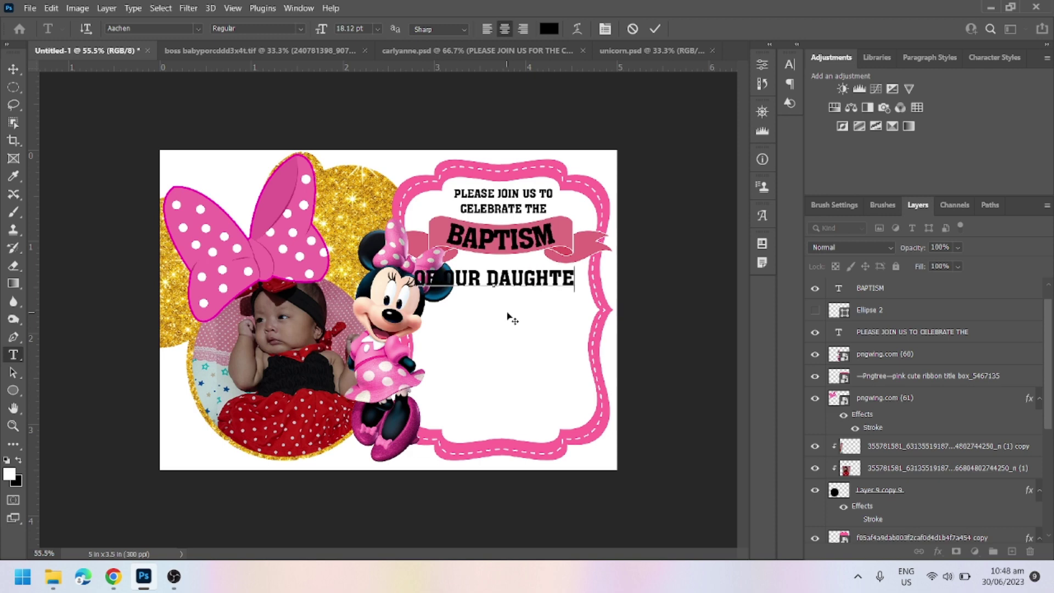
type("R")
key("Escape")
key("v")
left_click_drag(534, 280, 562, 324)
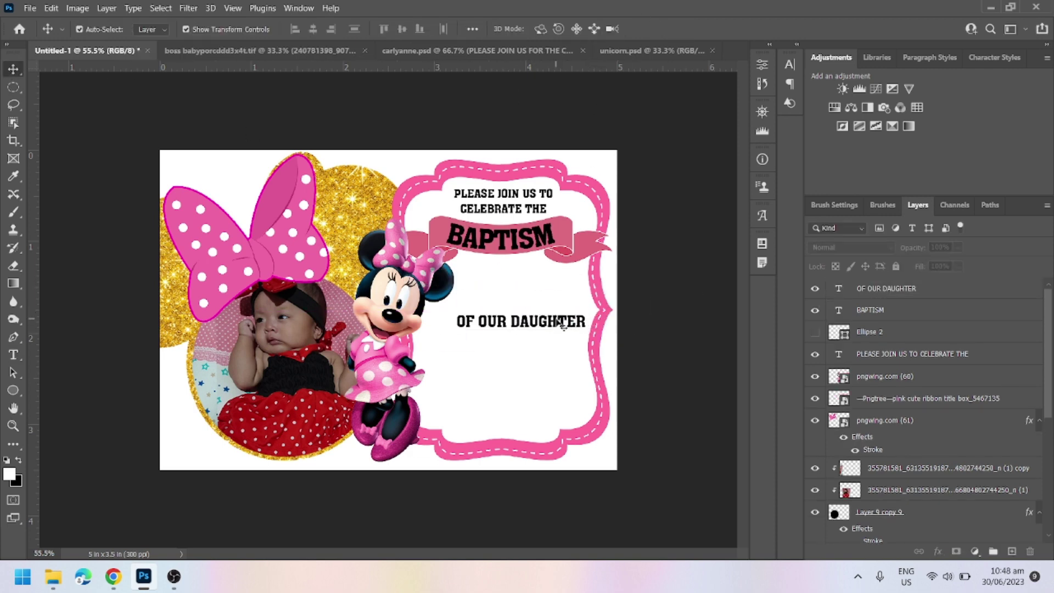
Step: Look up the child's name in the Facebook chat and enter it on a duplicate of the OF OUR DAUGHTER text just below
key("alt+Tab")
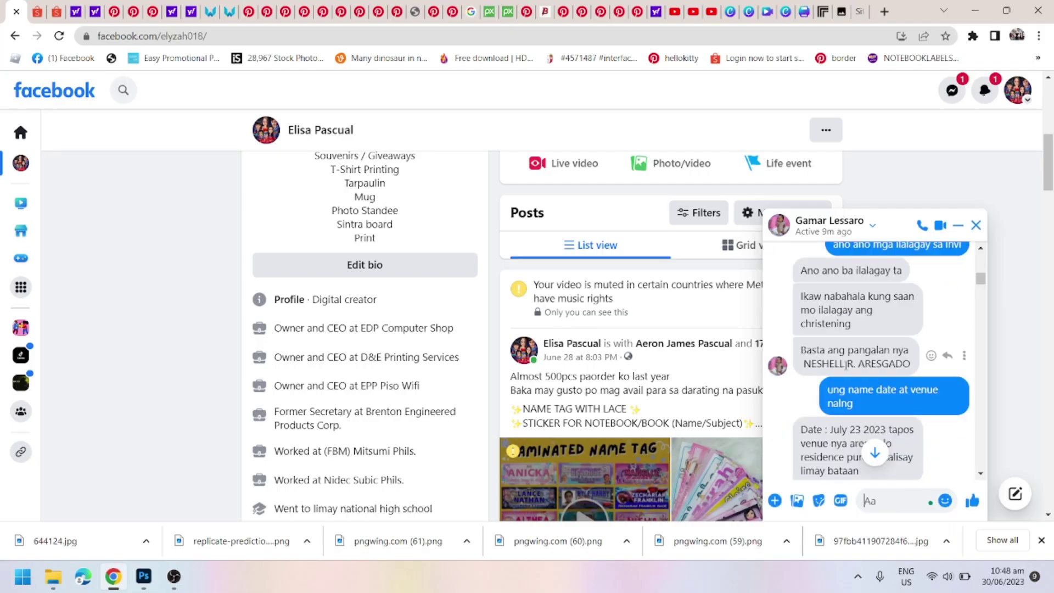
key("alt+Tab")
key("ctrl+j")
left_click_drag(530, 280, 526, 311)
double_click(530, 322)
type("NESHELL")
Step: Check the name lettering in unicorn.psd and set the child's name on the card to the Buttercup Sample font
key("ctrl+shift+Tab")
left_click(855, 457)
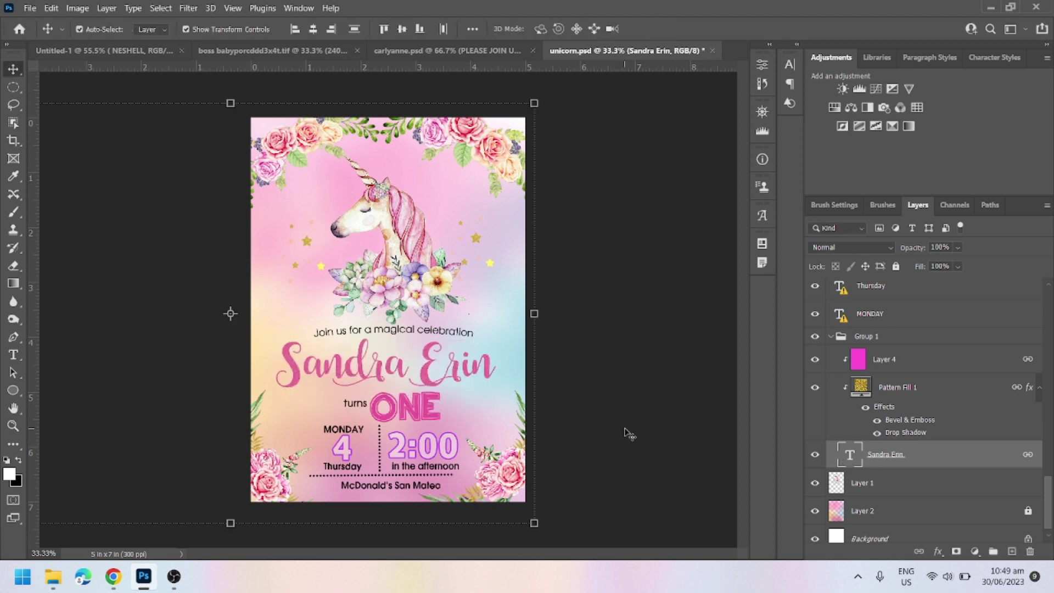
left_click(861, 360)
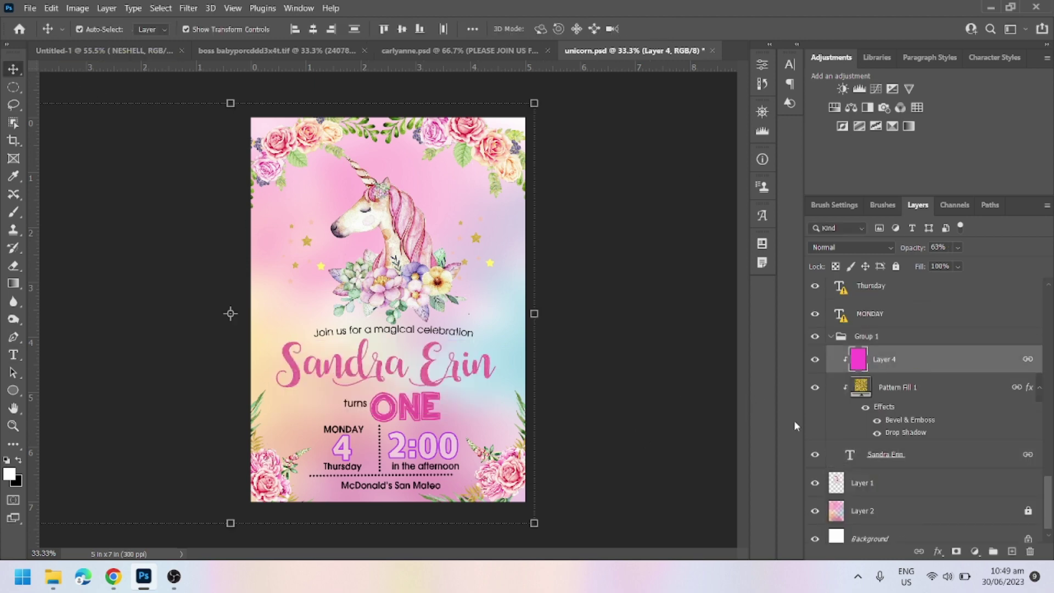
left_click(105, 50)
type("butter")
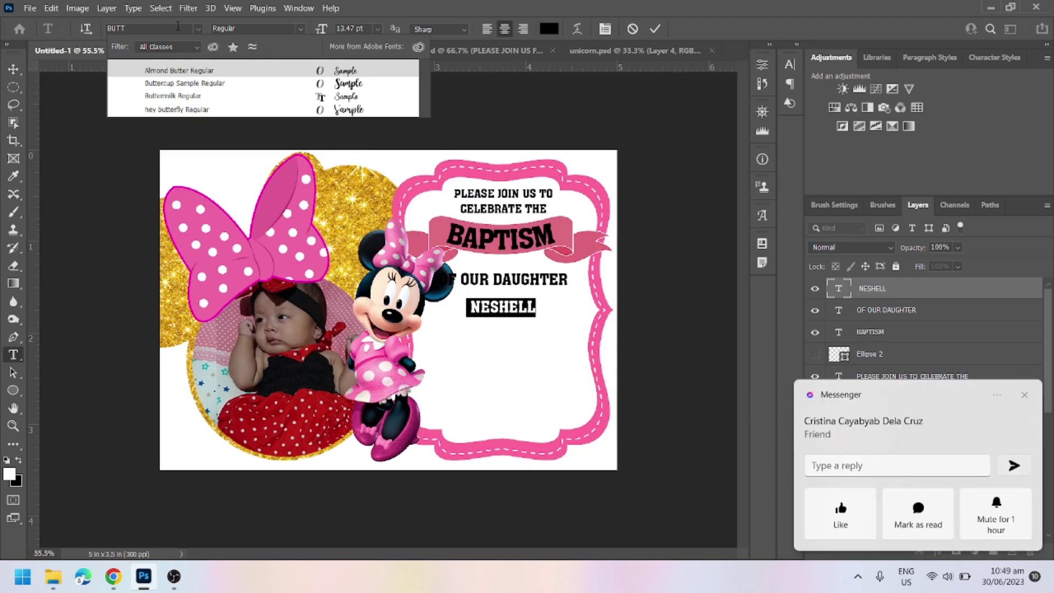
left_click(196, 84)
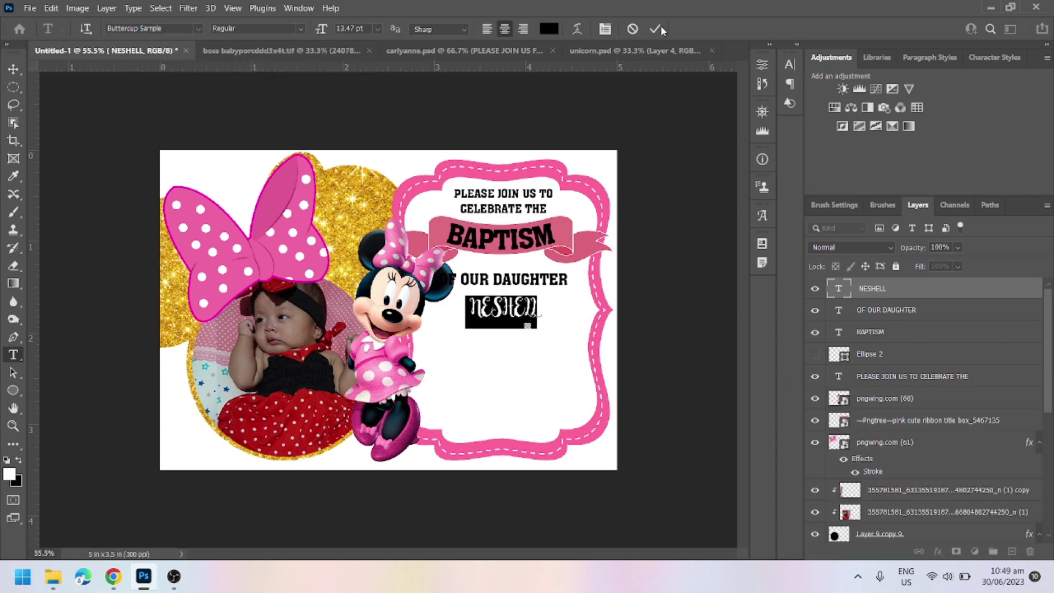
Step: Change the child's name from all capitals to title case and scale it to about 169%
scroll(383, 308, "up", 2)
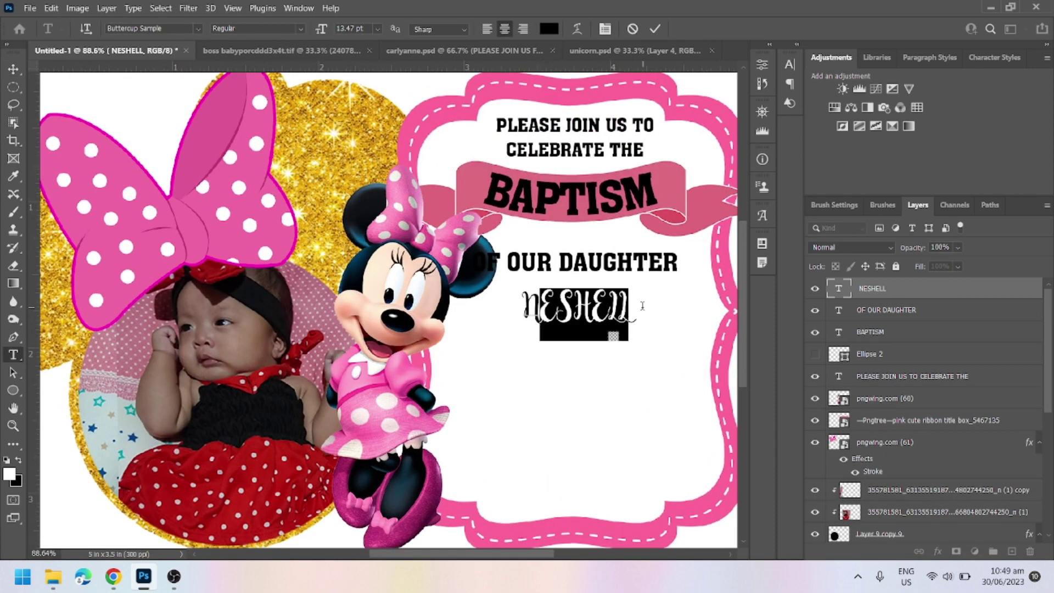
scroll(362, 335, "down", 1)
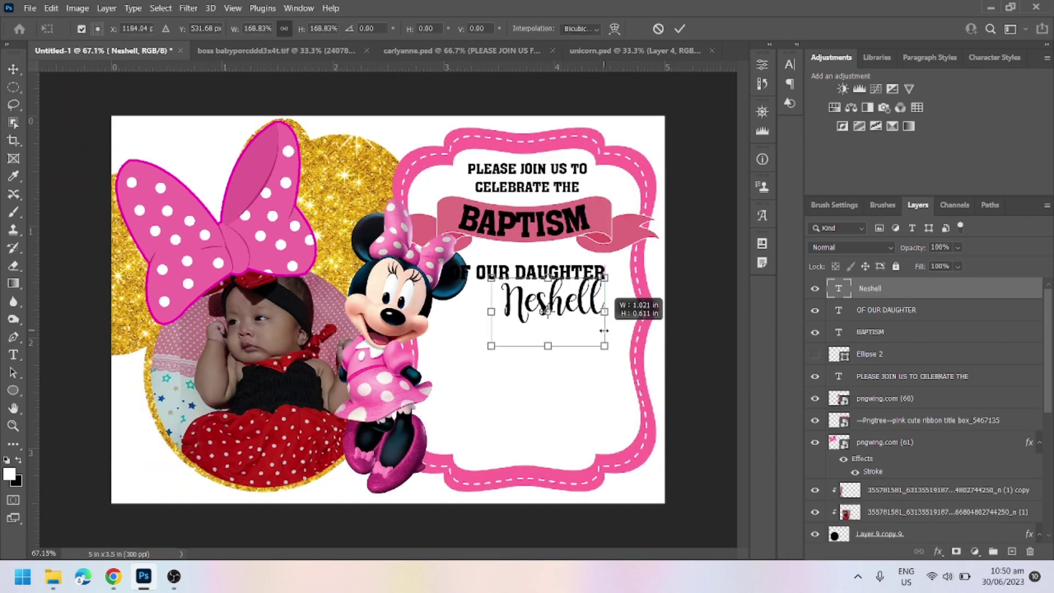
key("Escape")
key("v")
Step: Try the Lovely Home font on the child's name and compare it with another swashed script font
double_click(839, 288)
left_click(198, 28)
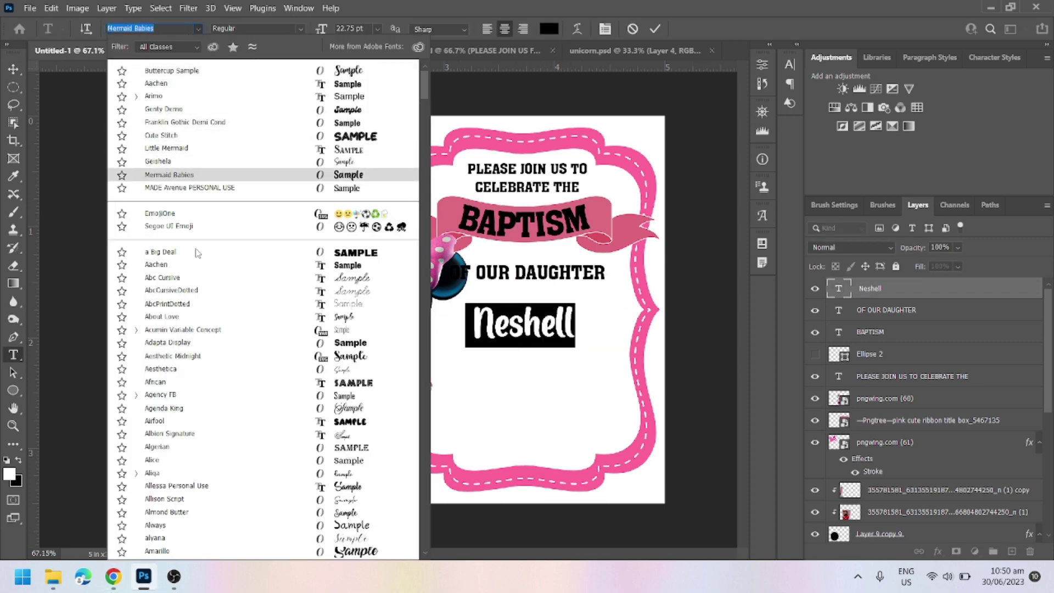
scroll(231, 414, "down", 3)
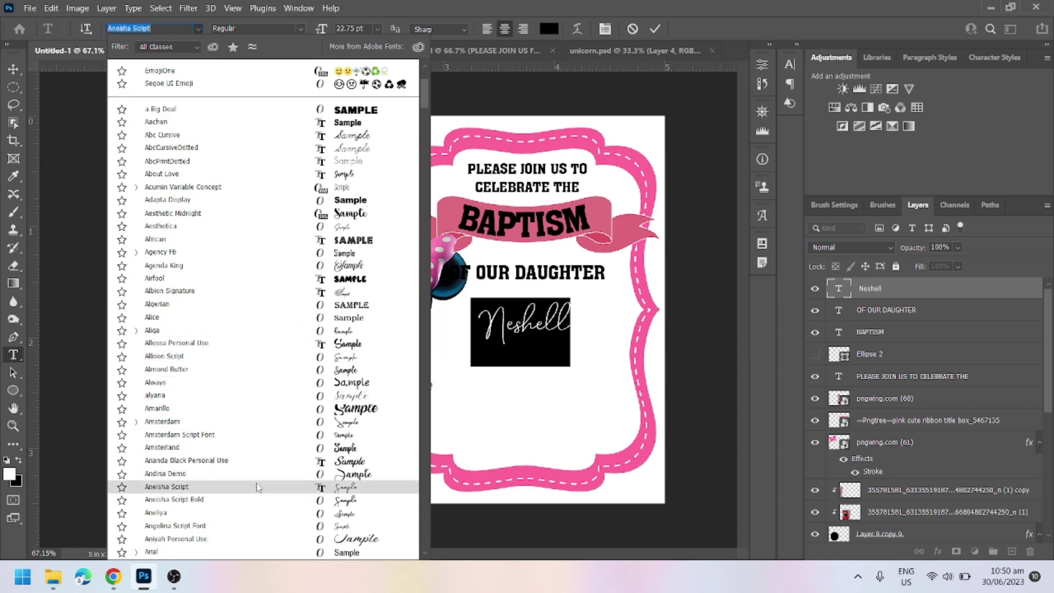
scroll(259, 487, "down", 4)
scroll(286, 518, "down", 5)
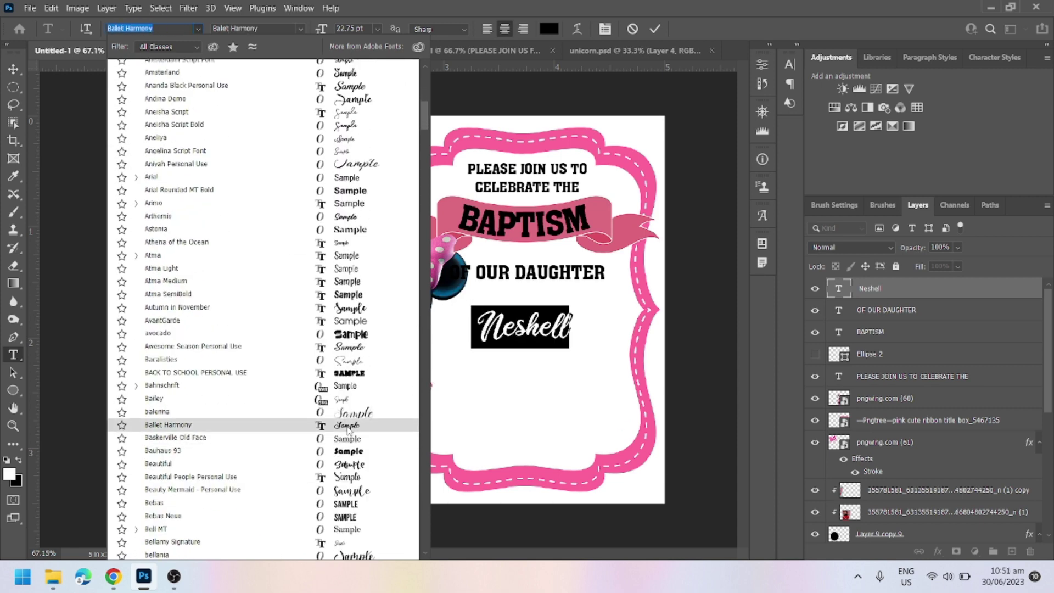
scroll(358, 442, "down", 7)
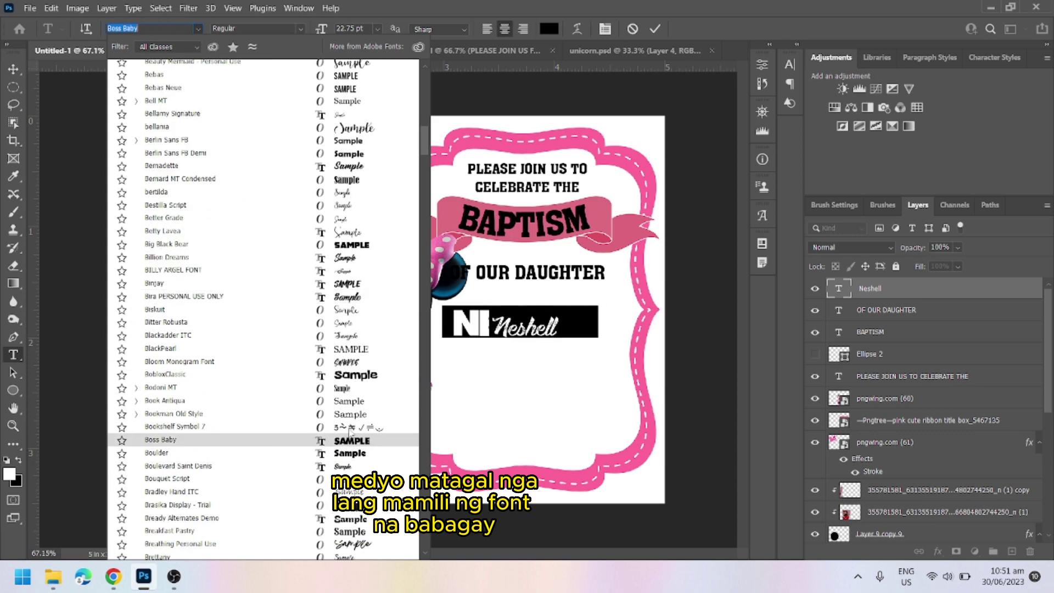
scroll(352, 417, "down", 8)
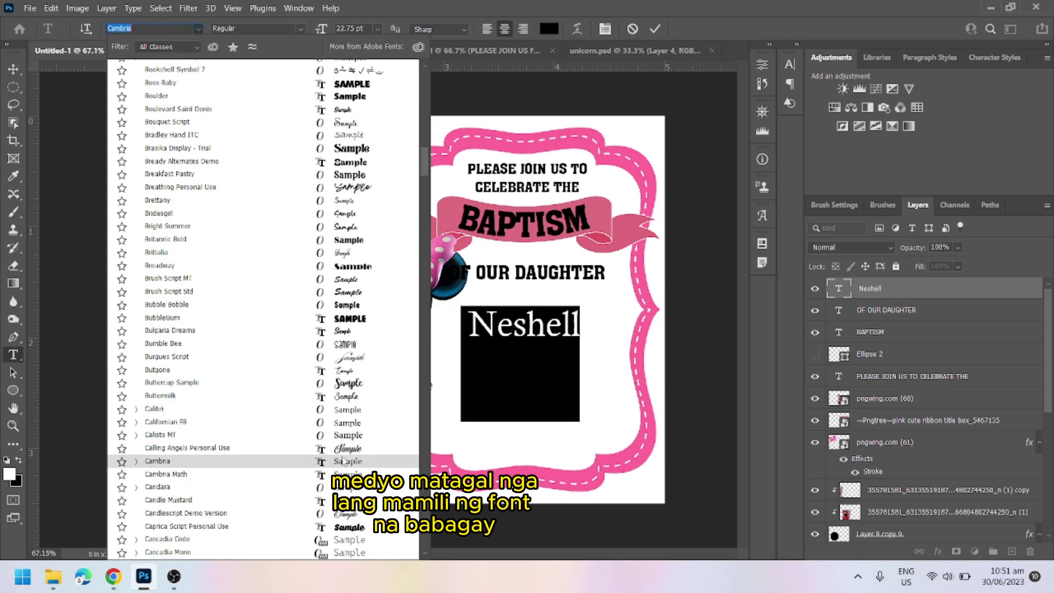
scroll(356, 462, "down", 2)
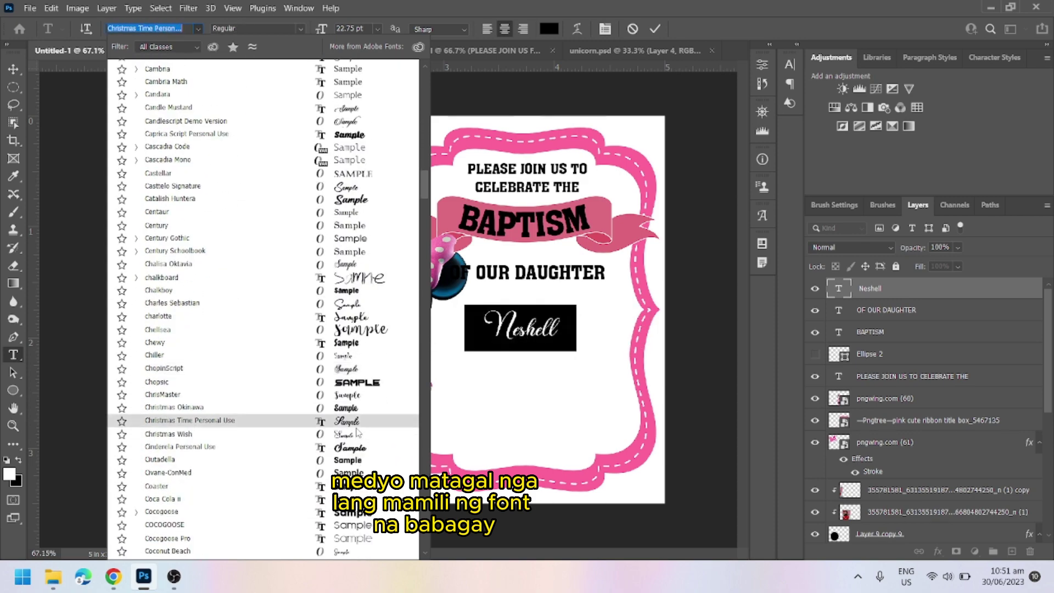
scroll(360, 409, "down", 8)
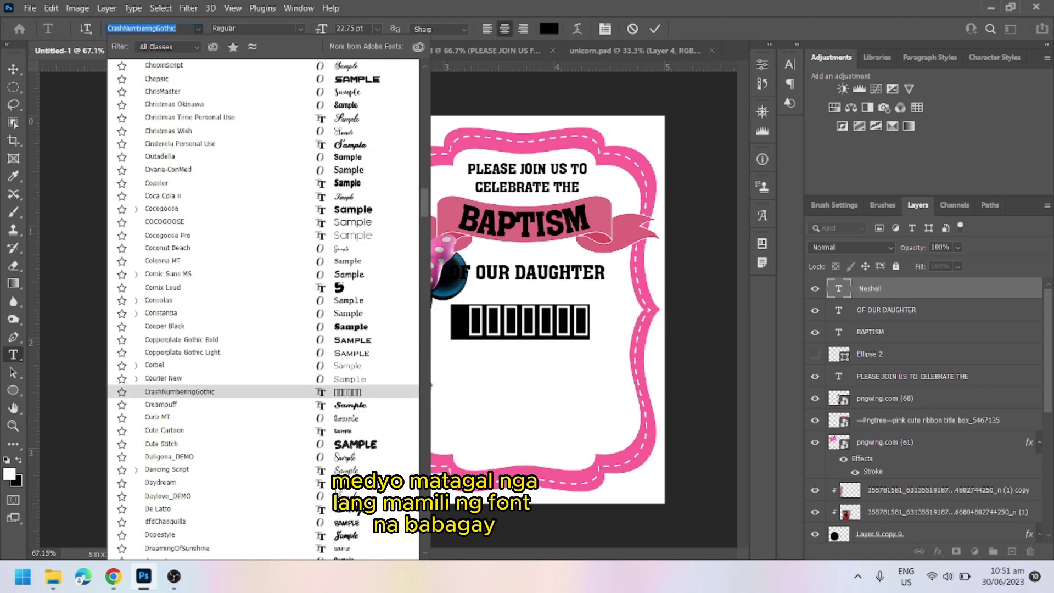
scroll(359, 395, "down", 1)
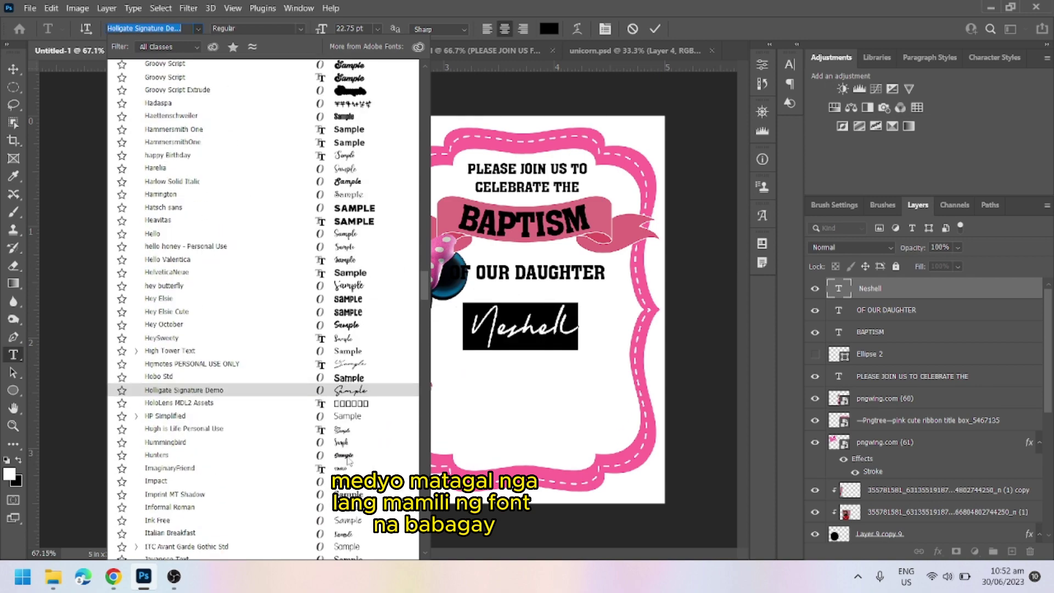
scroll(362, 406, "down", 3)
scroll(354, 436, "down", 6)
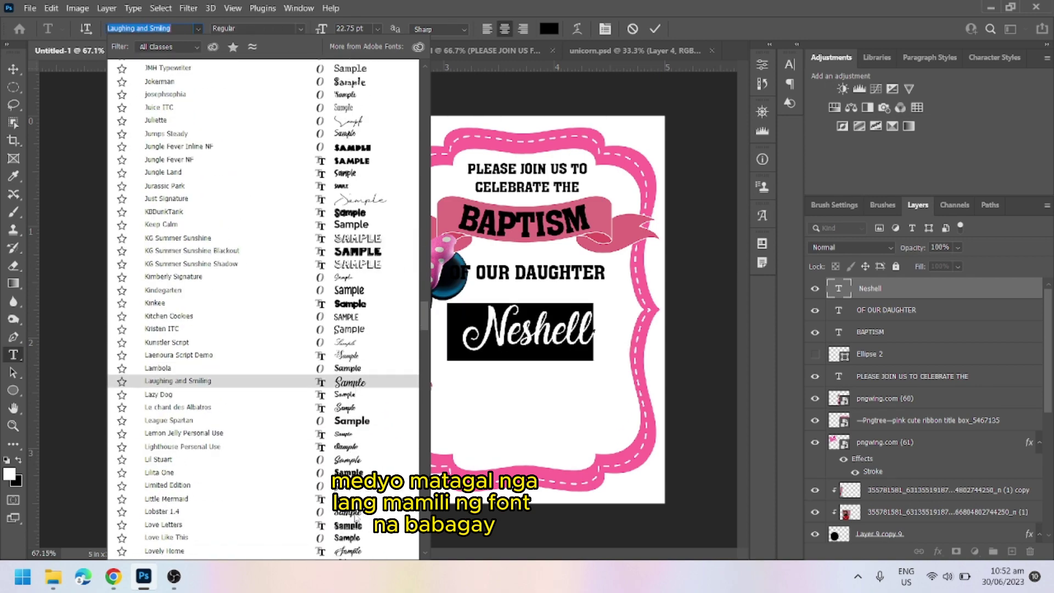
scroll(356, 518, "down", 2)
key("Return")
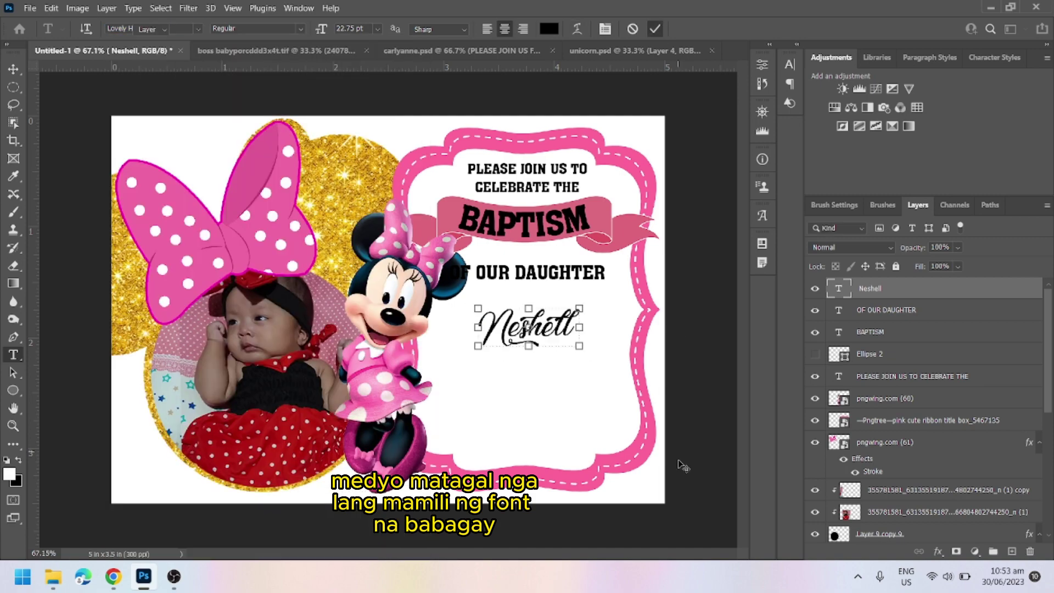
key("v")
scroll(527, 330, "up", 6)
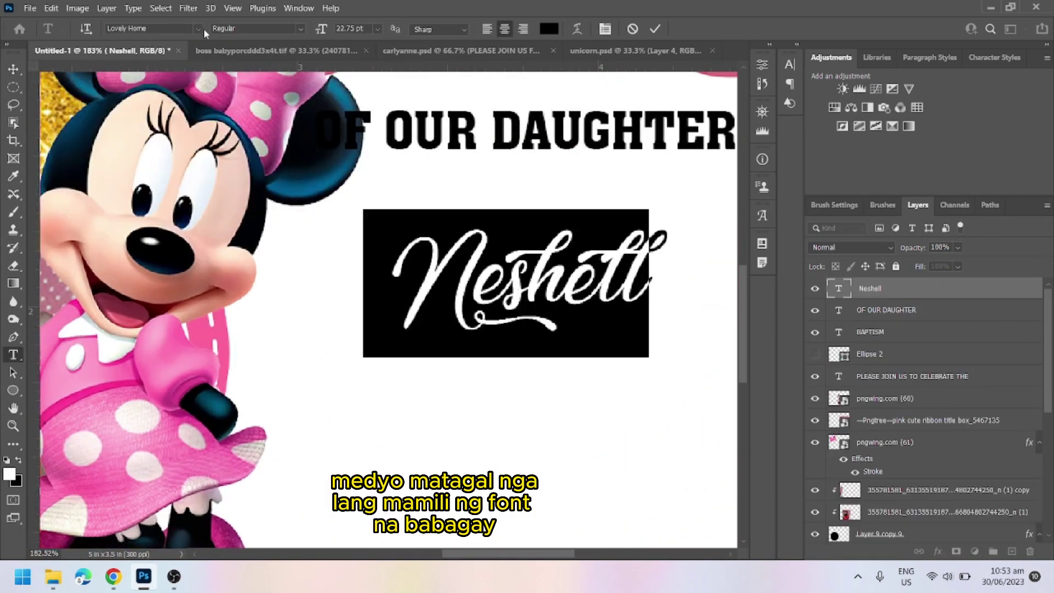
left_click(204, 29)
key("Return")
key("v")
scroll(448, 410, "down", 6)
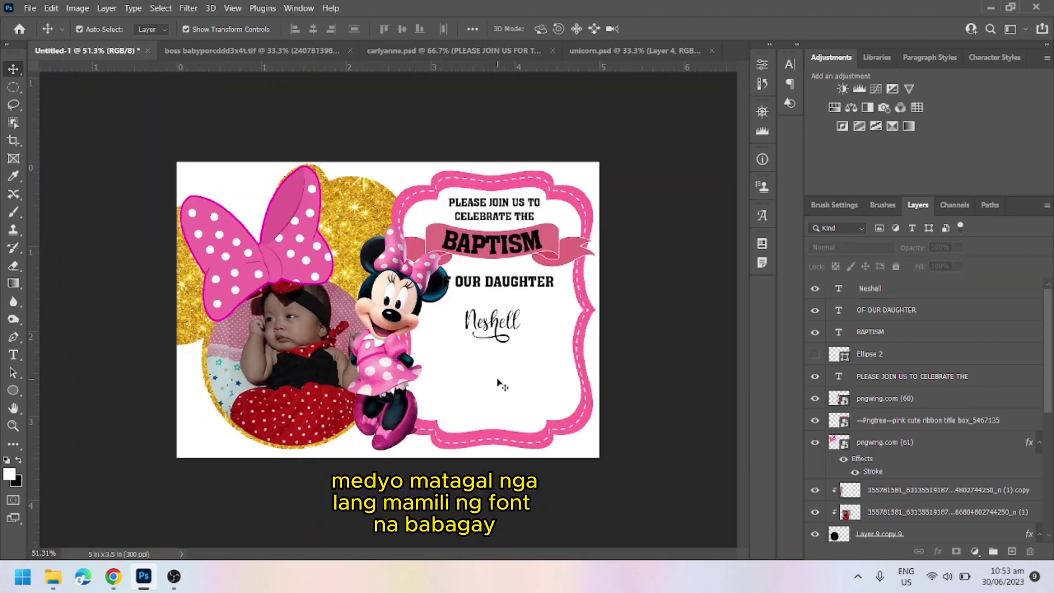
Step: Set the child's name in a flowing script font with looped strokes on the capital letter
left_click(197, 28)
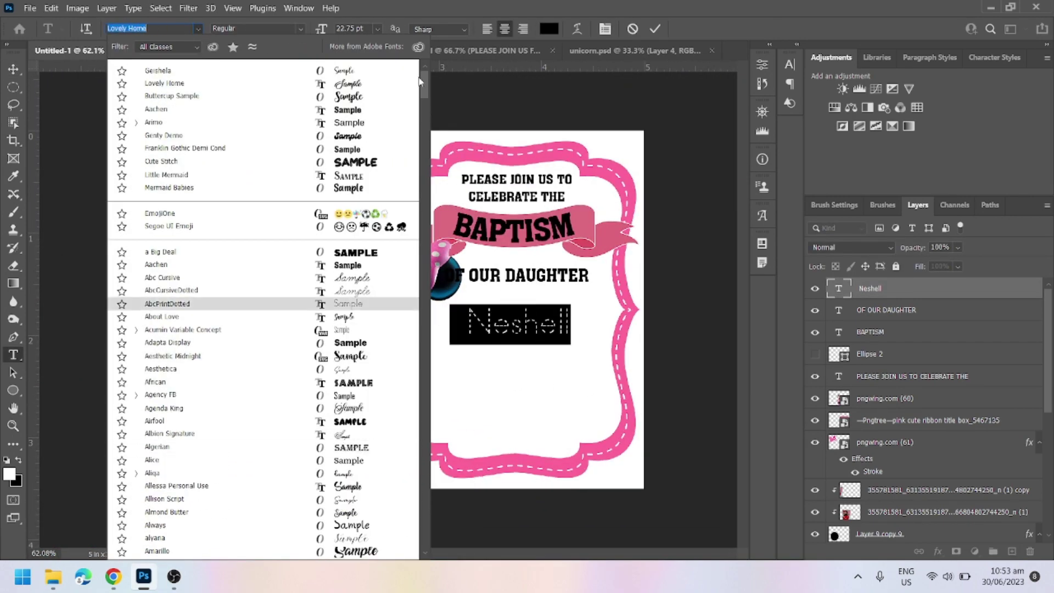
scroll(263, 302, "down", 10)
scroll(361, 143, "up", 1)
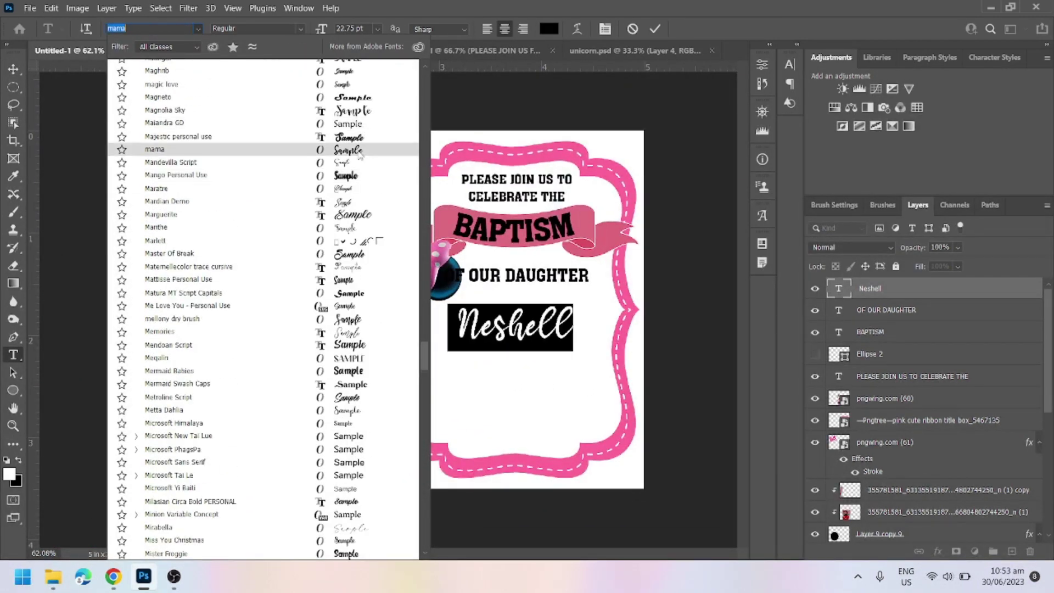
scroll(366, 124, "up", 10)
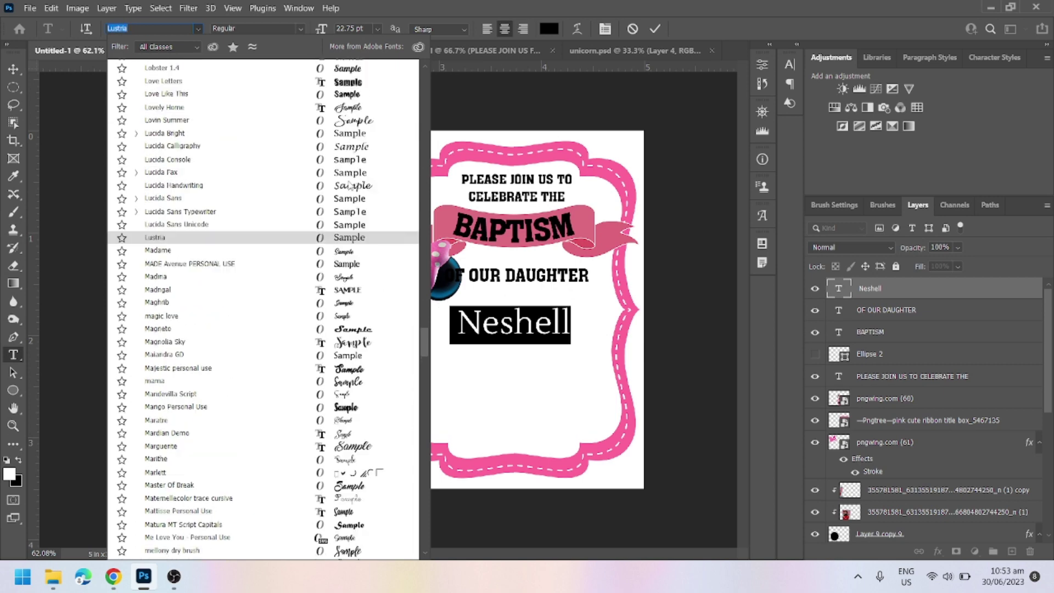
left_click(352, 136)
key("ctrl+Return")
key("v")
key("ctrl+minus")
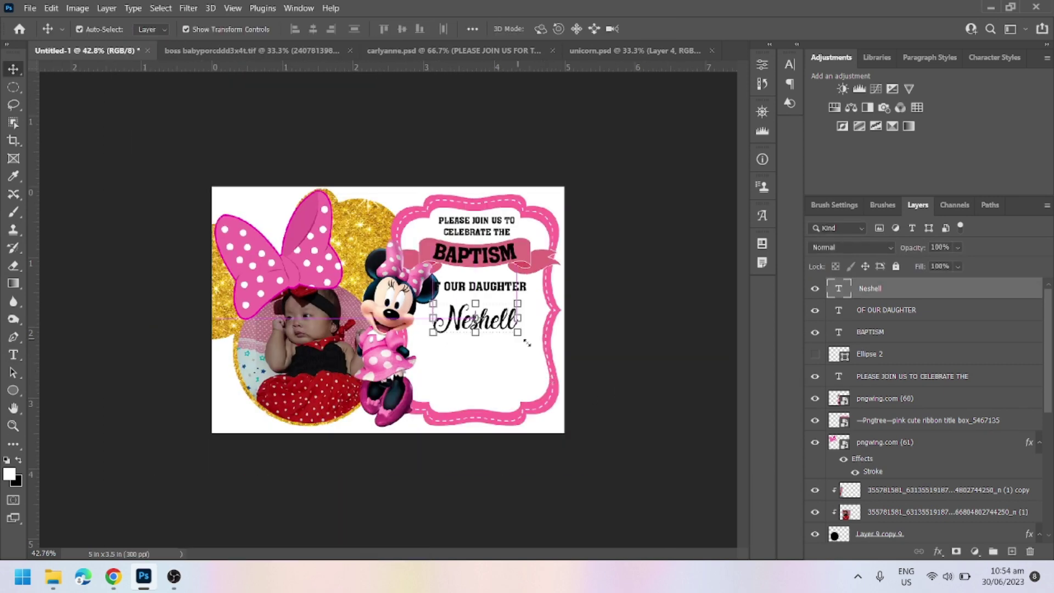
Step: Copy the gold glitter Pattern Fill 1 layer from unicorn.psd onto the card and clip it to the child's name
left_click(650, 51)
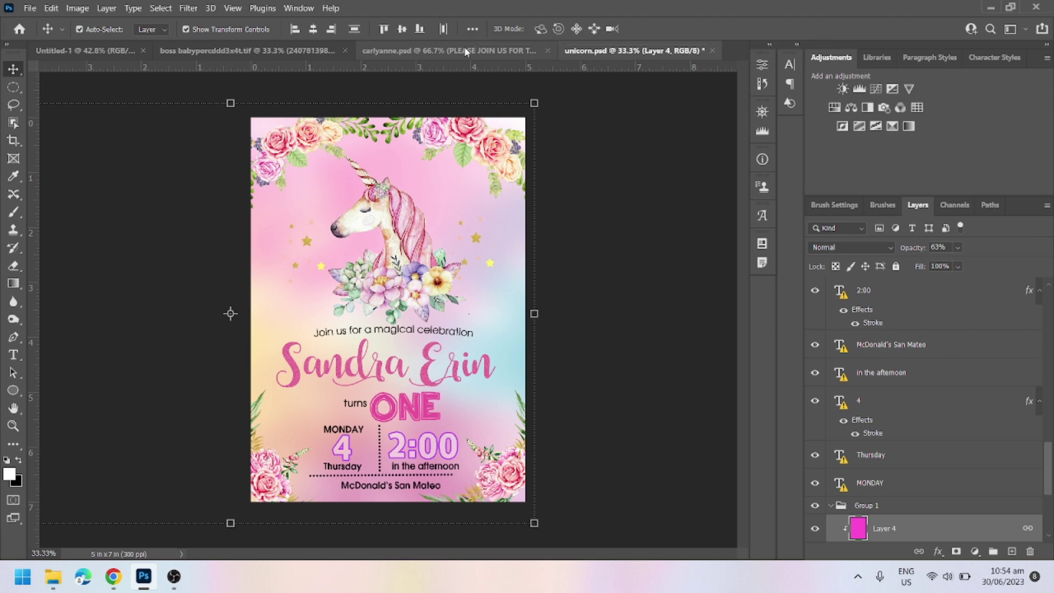
scroll(922, 417, "down", 5)
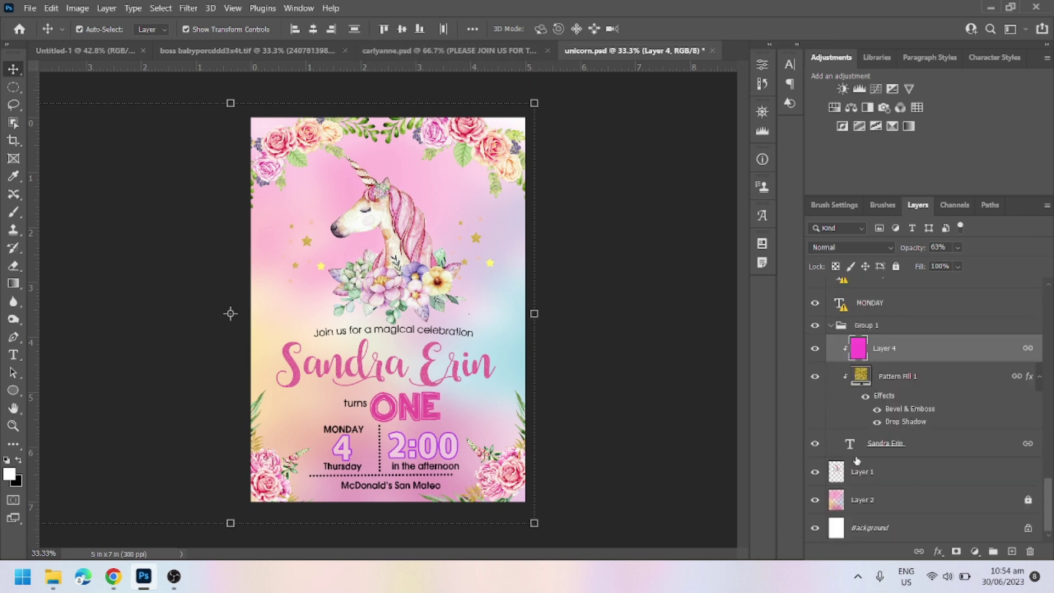
left_click(889, 371)
right_click(926, 376)
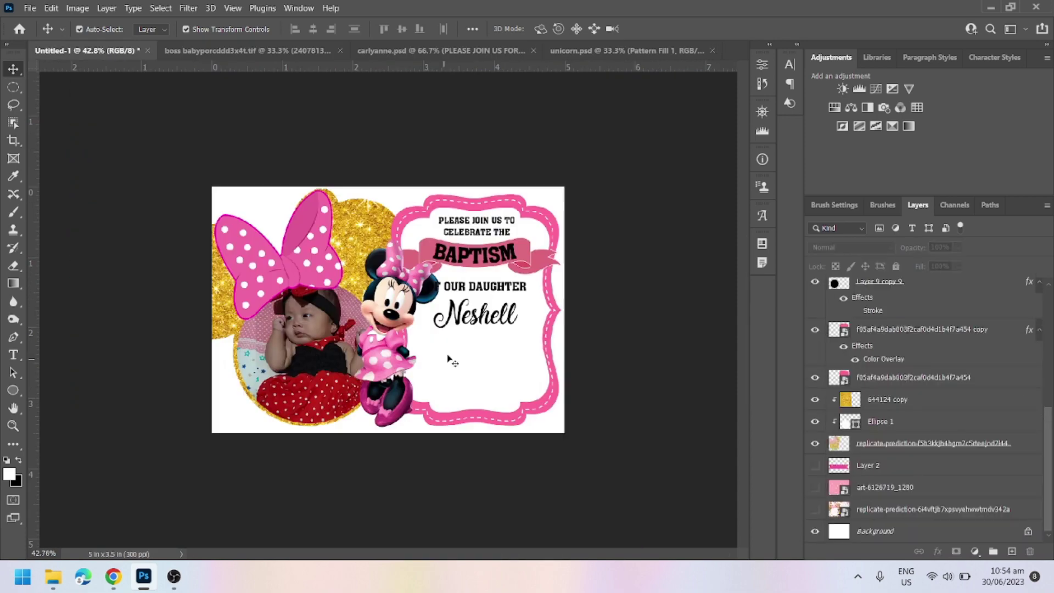
right_click(945, 289)
left_click(878, 471)
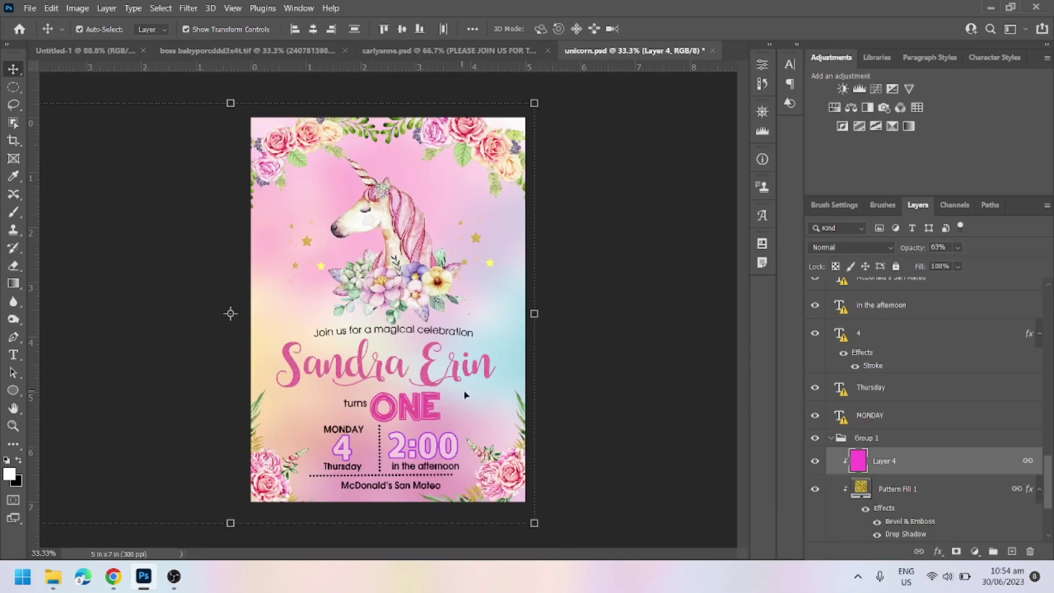
scroll(923, 417, "down", 2)
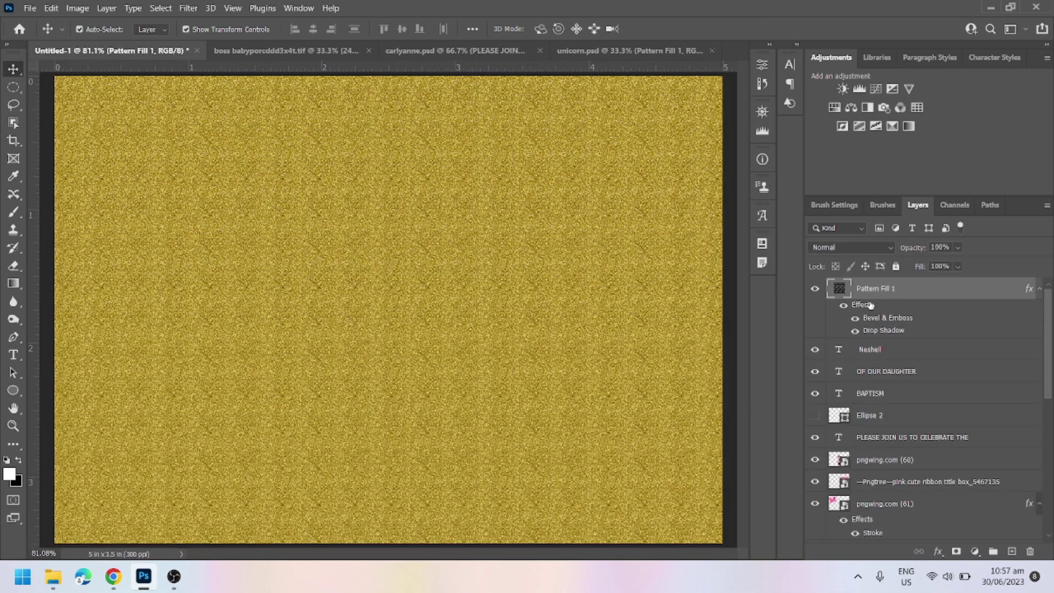
right_click(935, 302)
left_click(771, 250)
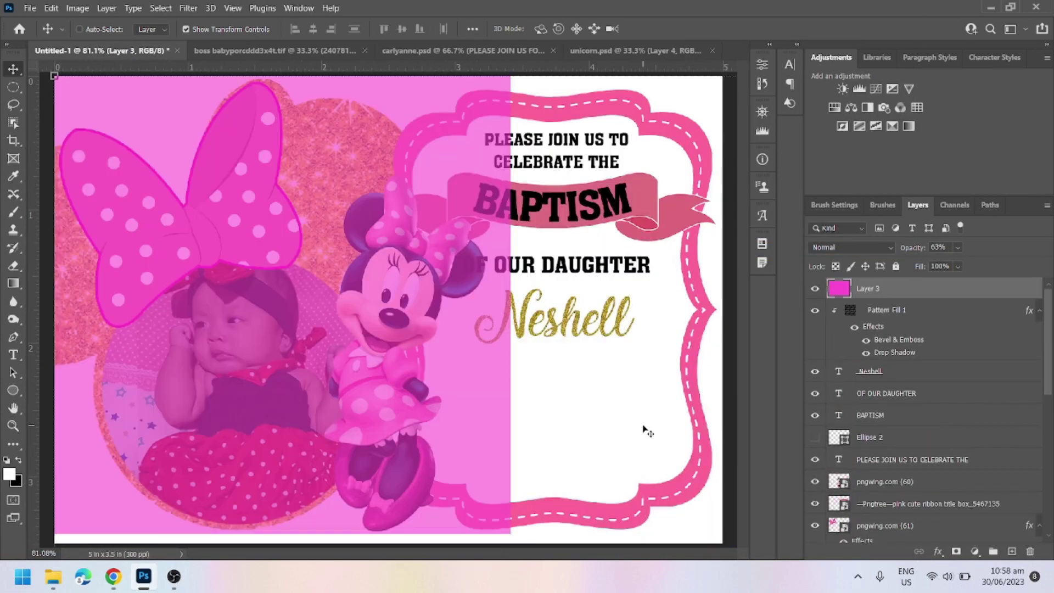
Step: Clip the pink fill layer to the child's name and merge both fills with the name into one layer
right_click(892, 288)
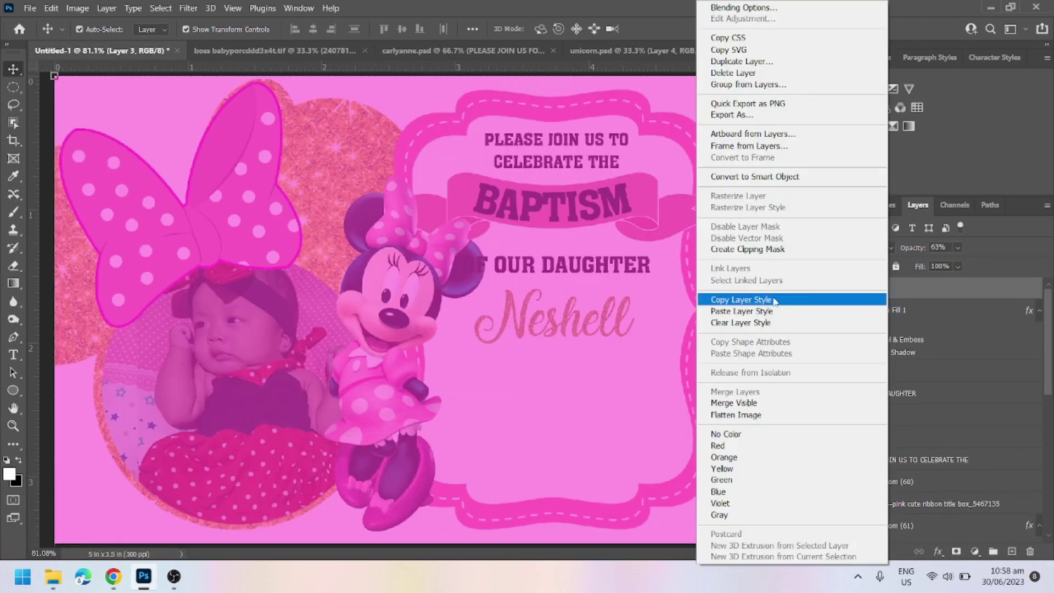
left_click(840, 299)
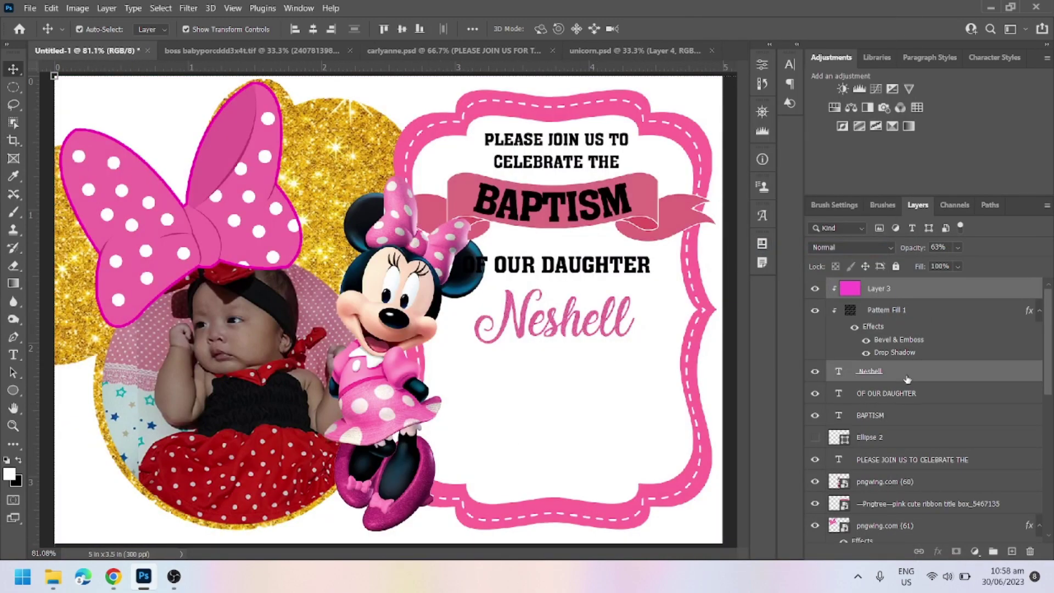
right_click(907, 379)
left_click(885, 308)
Step: Nudge the pink name into place under OF OUR DAUGHTER and lock the pink frame's copy layer
left_click_drag(595, 318, 595, 325)
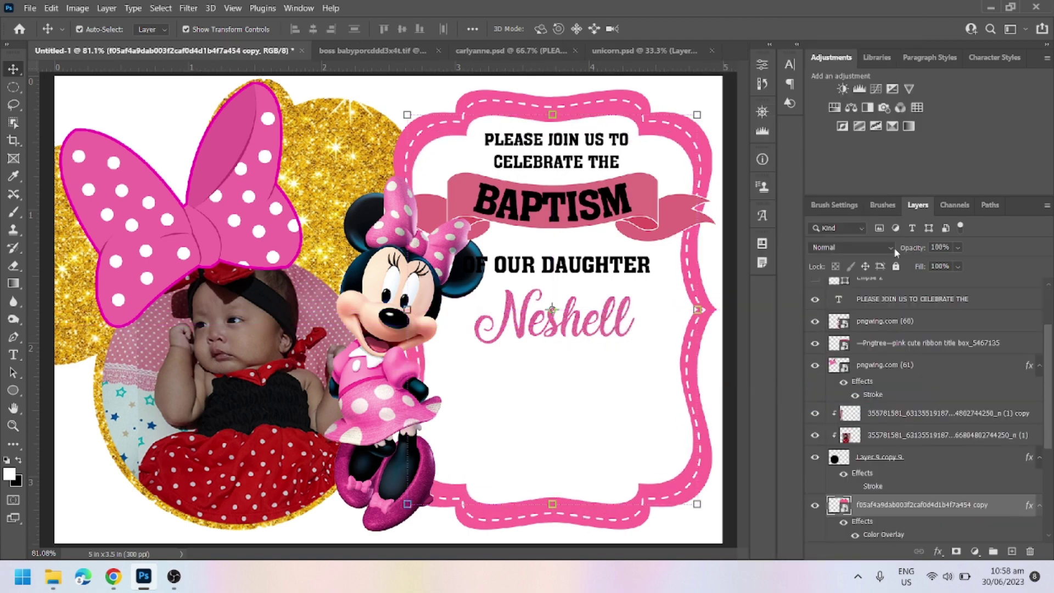
left_click(575, 328)
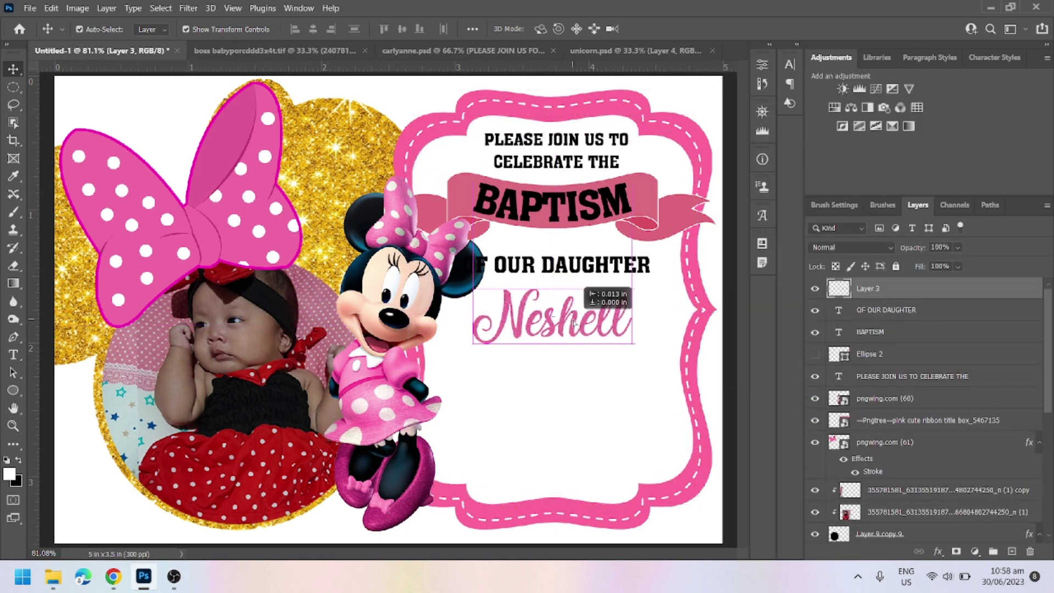
left_click_drag(574, 324, 575, 324)
left_click(942, 512)
scroll(389, 309, "down", 3)
left_click_drag(379, 429, 398, 525)
left_click(526, 436)
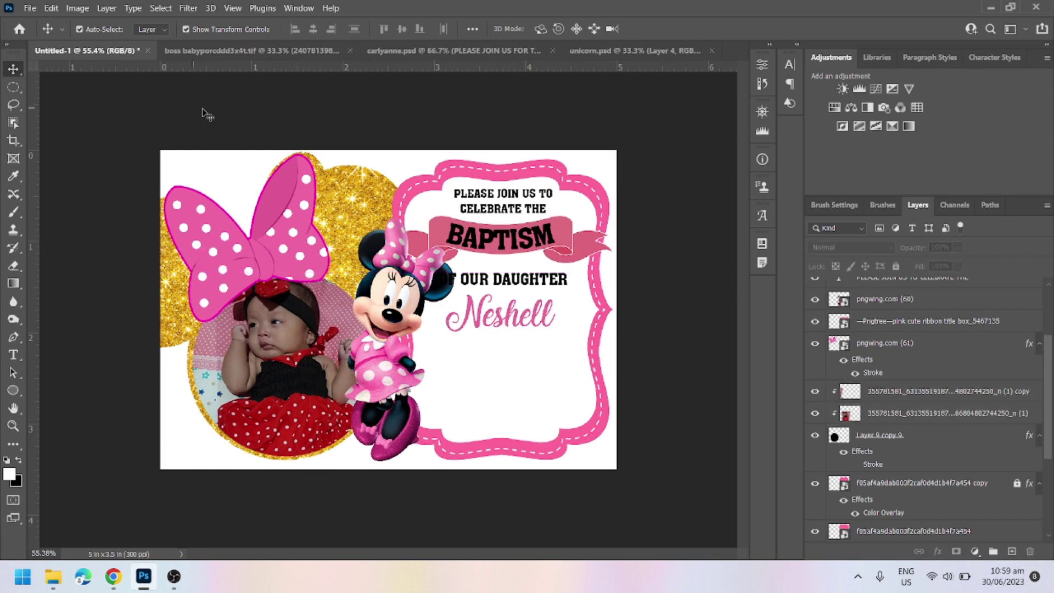
Step: Check the date and venue wording on the carlyanne.psd invitation and return to the Minnie Mouse card
key("ctrl+shift+Tab")
key("ctrl+shift+Tab")
left_click(98, 48)
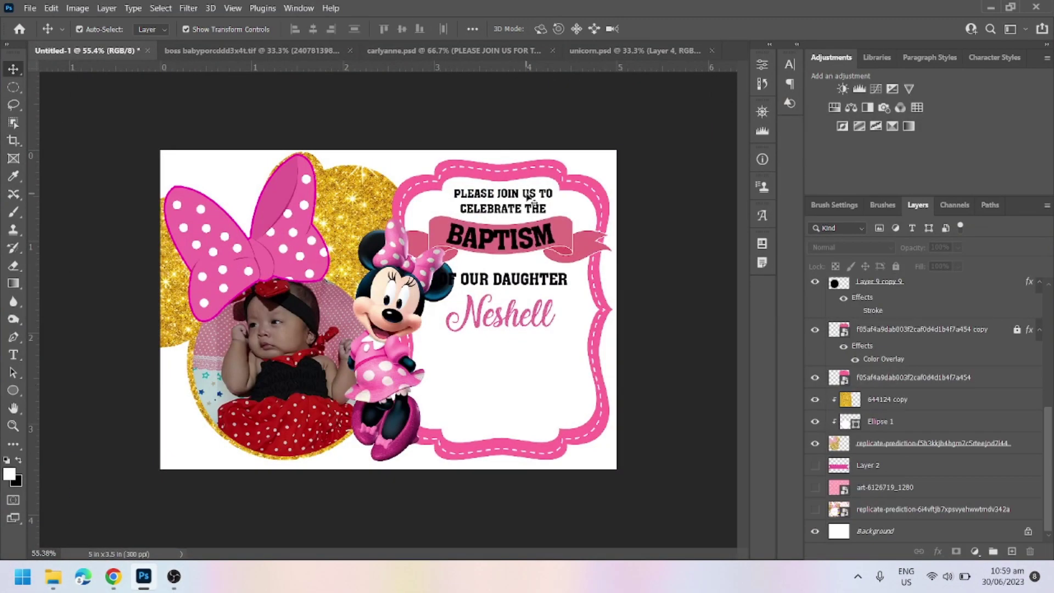
left_click(655, 29)
left_click(469, 50)
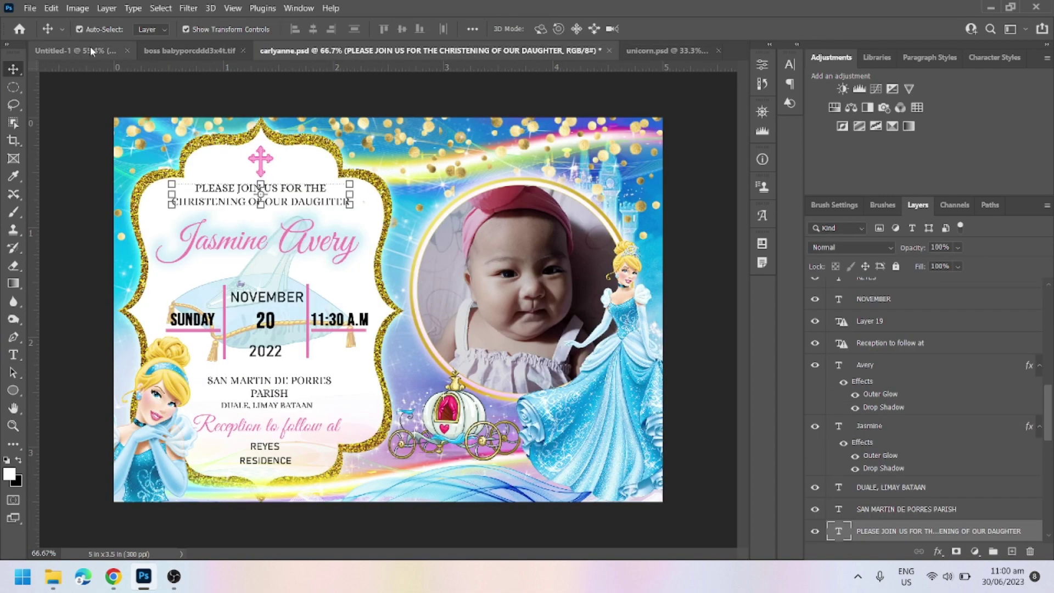
left_click(90, 48)
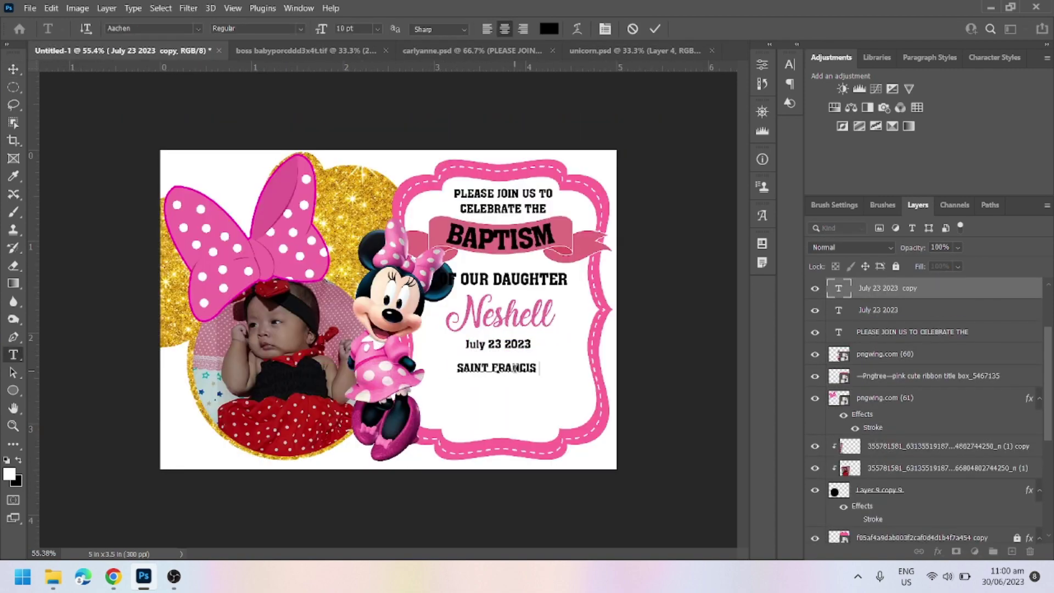
Step: Complete the church name as SAINT FRANCIS OF ASSISSSI and add PARISH CHURCH on a duplicate line below it
type("OF ASSISSI")
key("ctrl+Return")
key("ctrl+j")
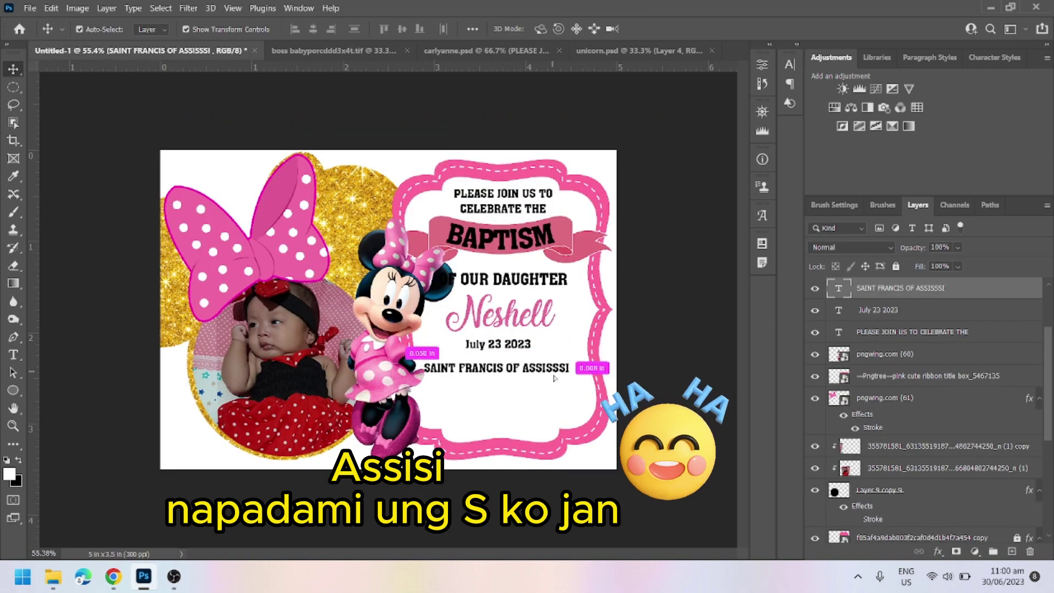
key("Return")
type("PARISH CHURCH")
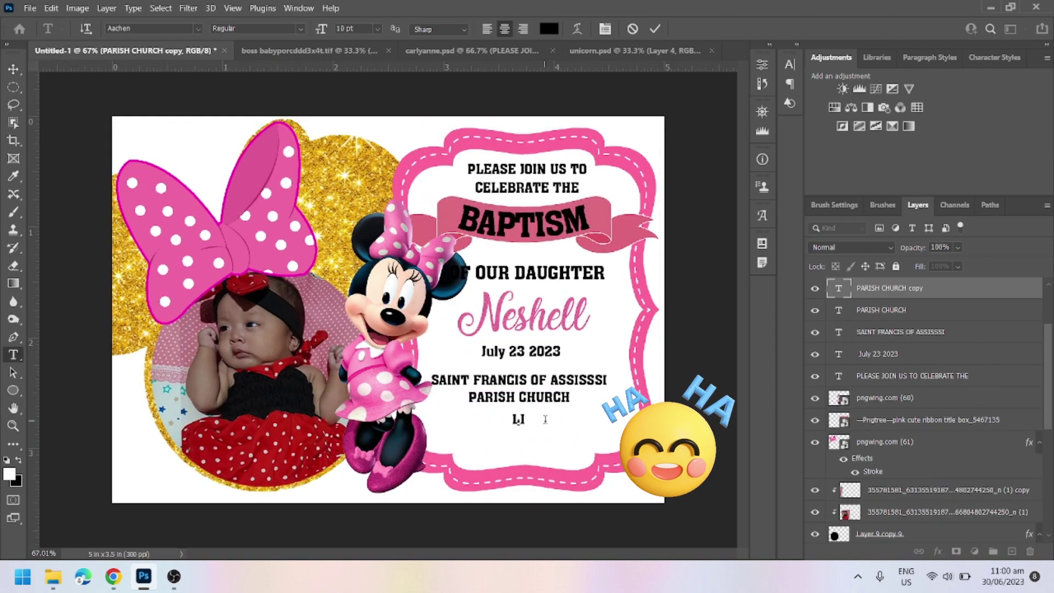
key("ctrl+Return")
Step: Add the church's town and province under PARISH CHURCH, followed by a Reception to Follow at line
key("ctrl+j")
key("Return")
left_click_drag(551, 413, 551, 448)
type("at")
key("ctrl+Return")
Step: Look up the reception venue in the Facebook chat and enter the family residence below Reception to Follow at
key("ctrl+j")
key("Return")
type("ARES")
left_click(113, 577)
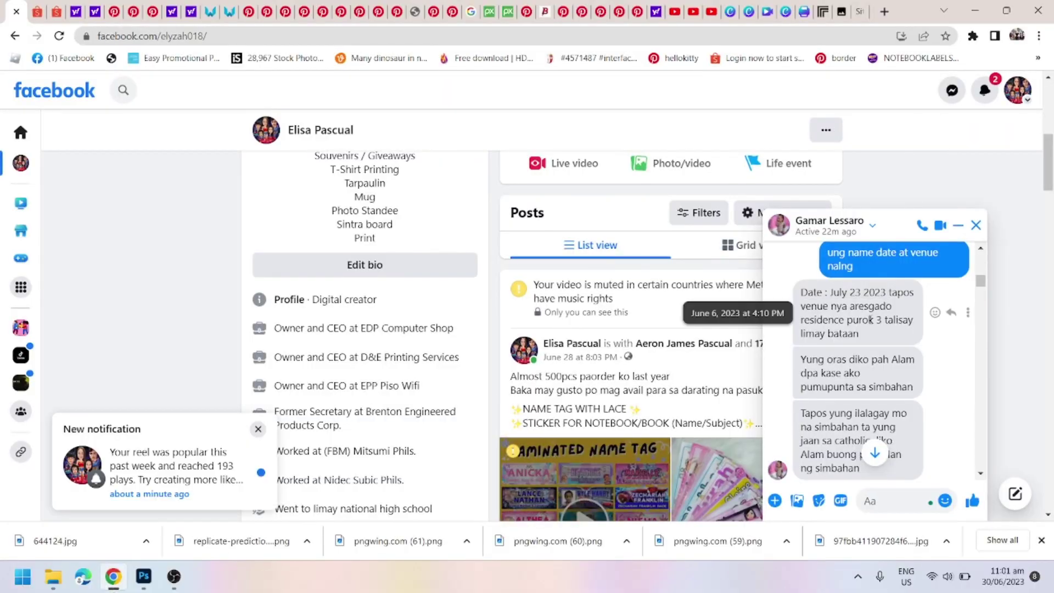
left_click(144, 583)
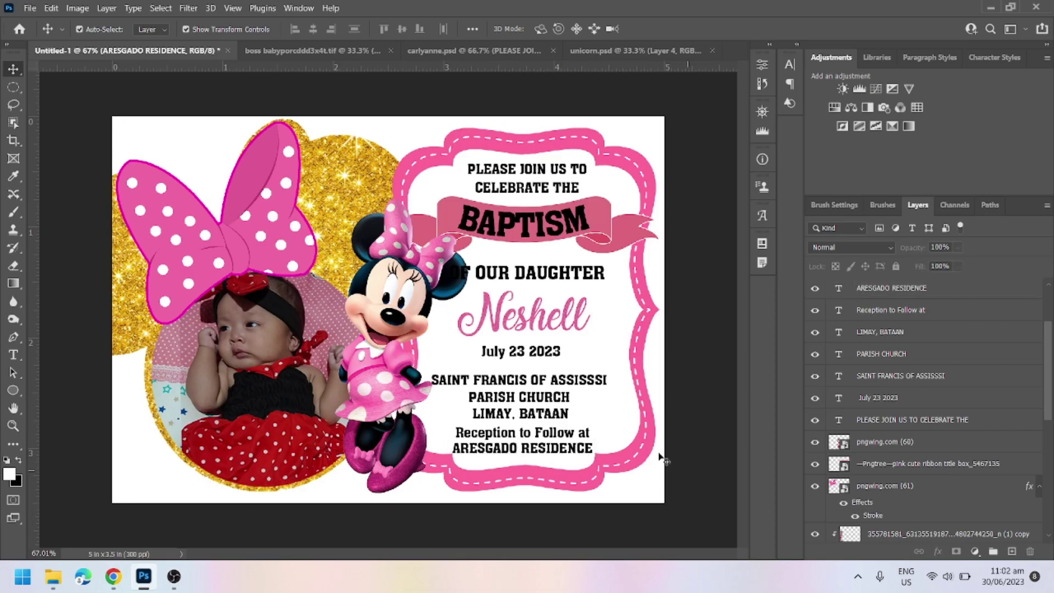
left_click(636, 50)
left_click(110, 50)
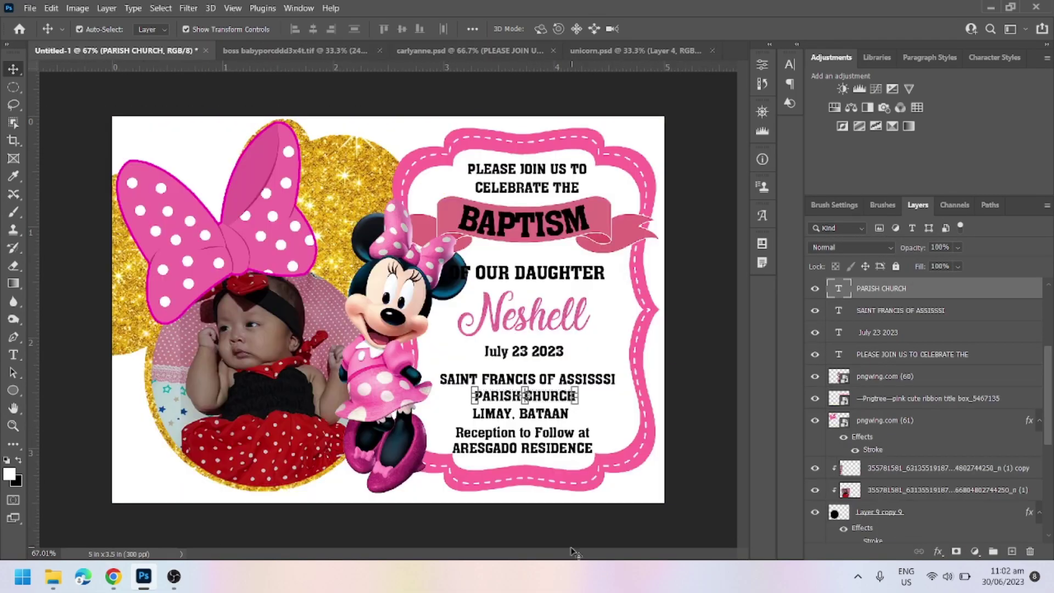
Step: Change the Reception to Follow at line to a flowing script font
double_click(839, 289)
left_click(198, 29)
scroll(244, 131, "down", 5)
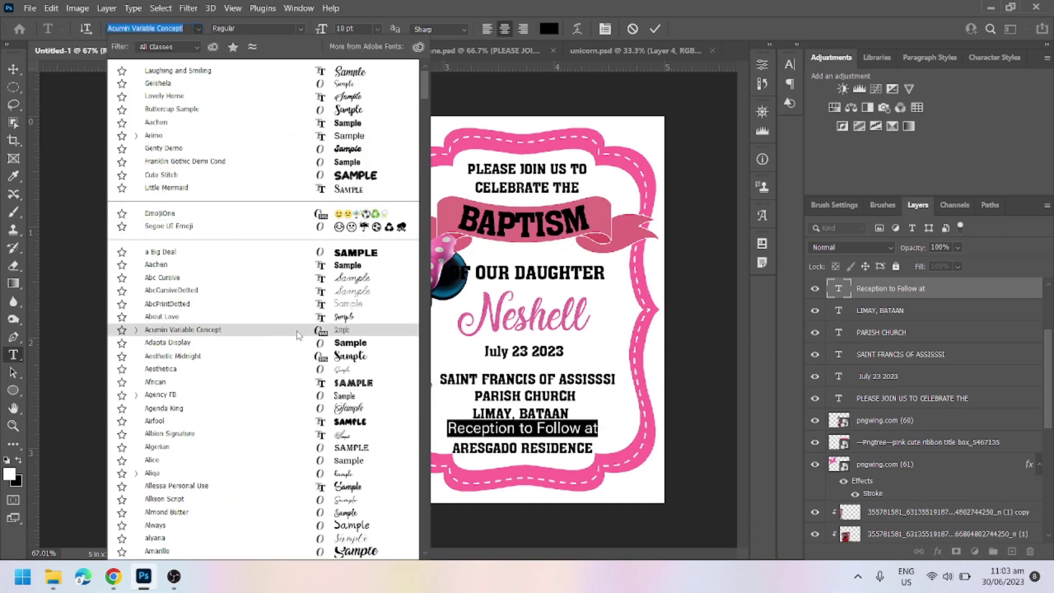
scroll(227, 308, "down", 5)
left_click(227, 343)
scroll(647, 415, "down", 2)
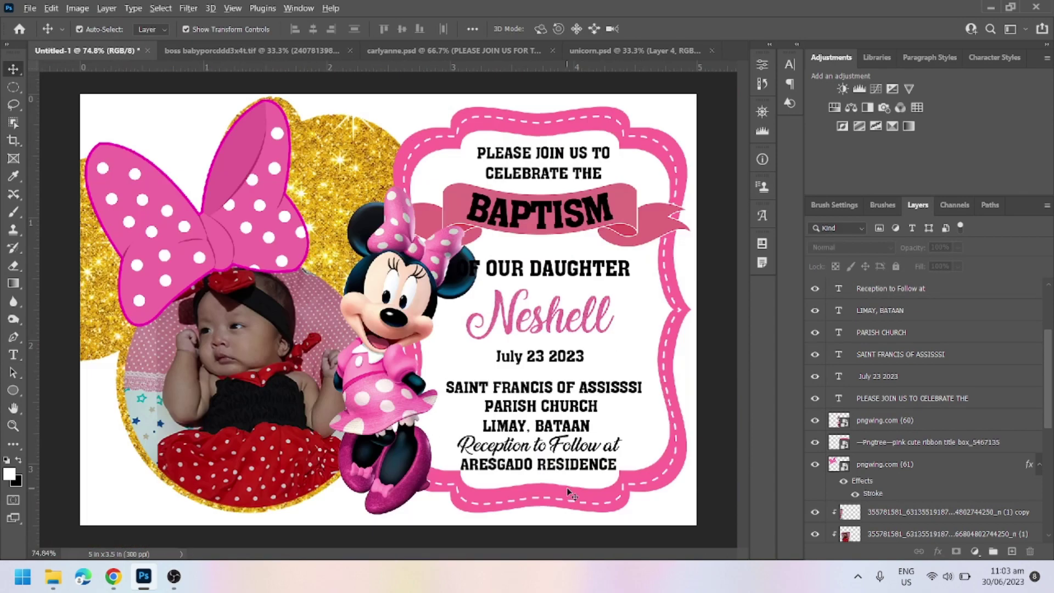
Step: Adjust the vertical spacing of the date, church and reception lines, and punctuate the date as July 23, 2023
mouse_move(549, 357)
left_mouse_down()
mouse_move(554, 379)
mouse_move(564, 362)
left_mouse_up()
left_click(676, 355)
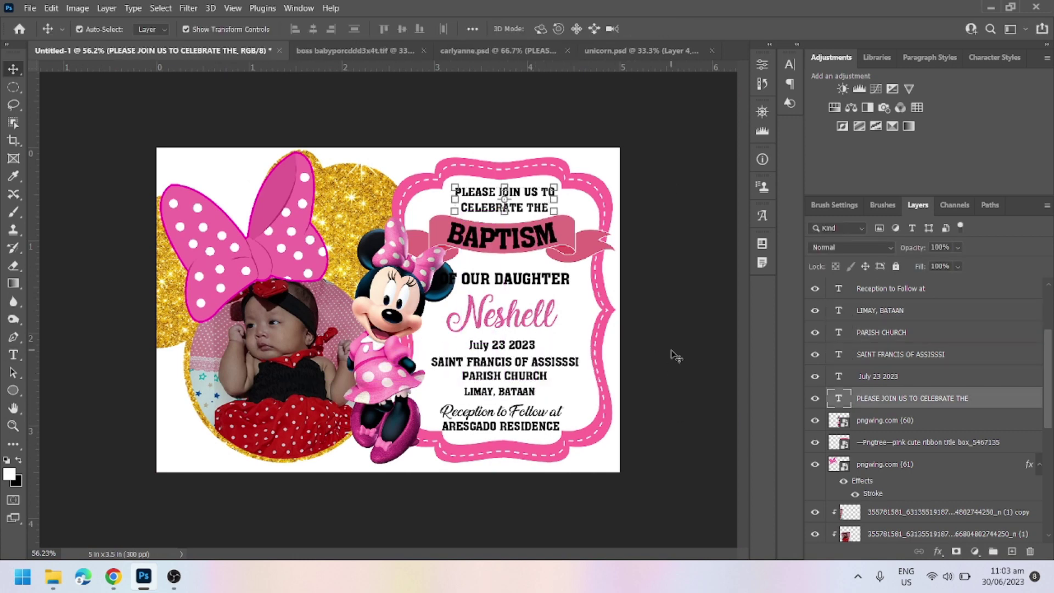
key("ctrl+shift+alt+n")
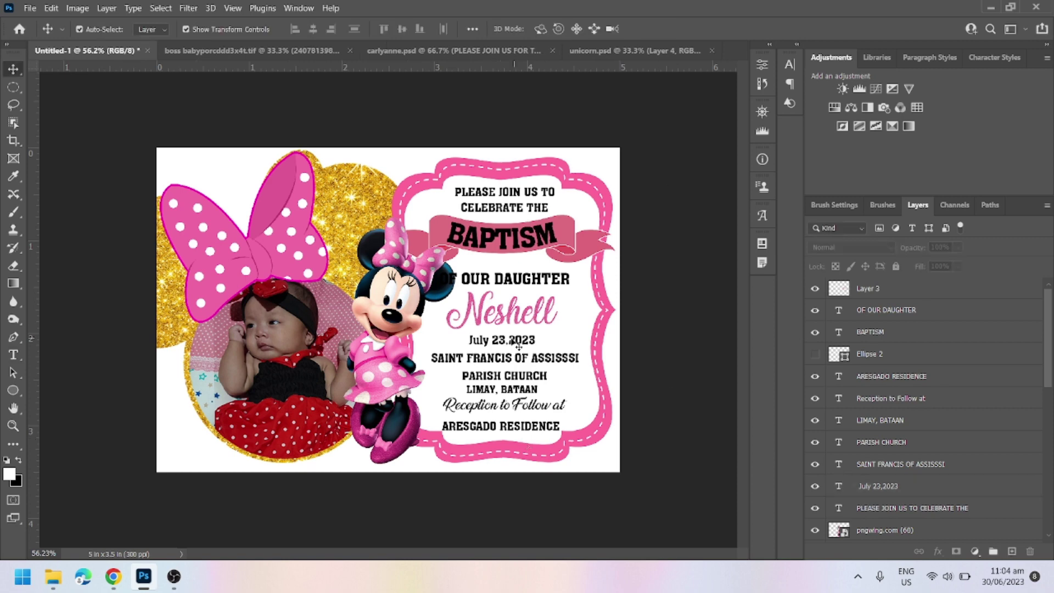
left_click(633, 95)
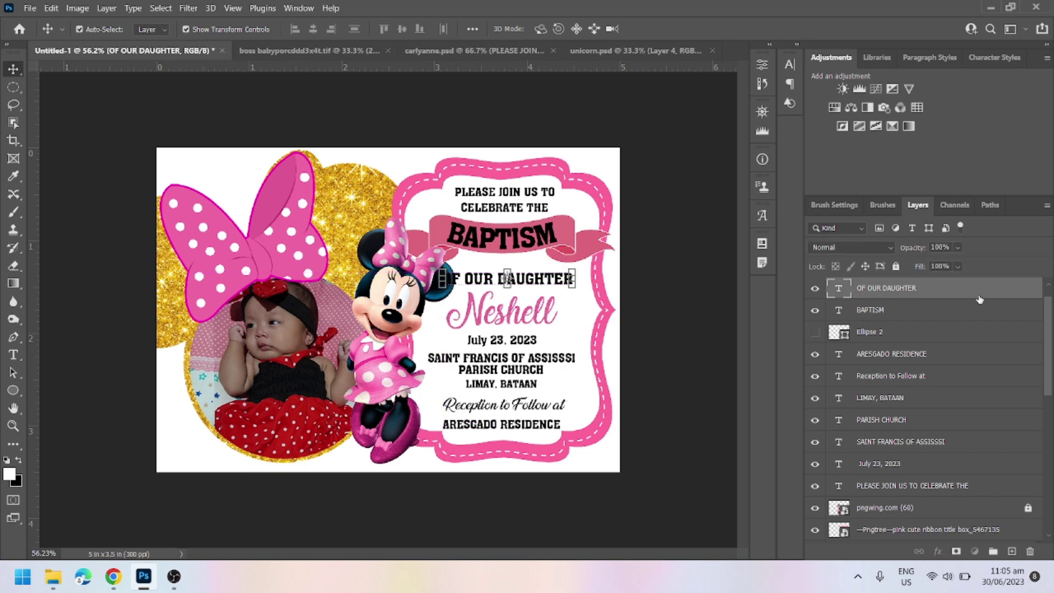
Step: Add a Stroke effect to the OF OUR DAUGHTER text where it overlaps Minnie's ear
double_click(980, 300)
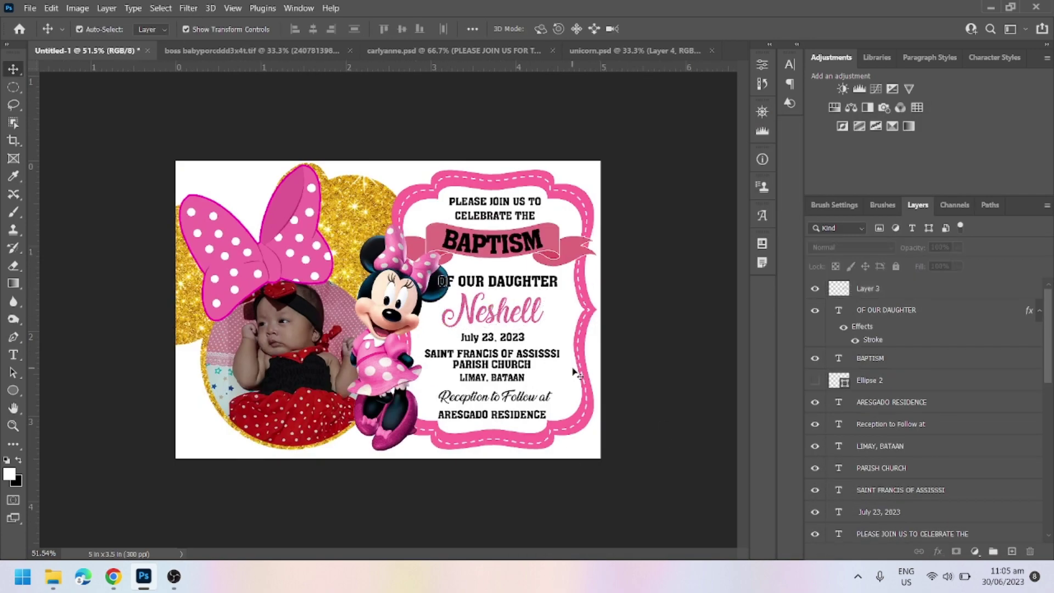
scroll(857, 470, "down", 4)
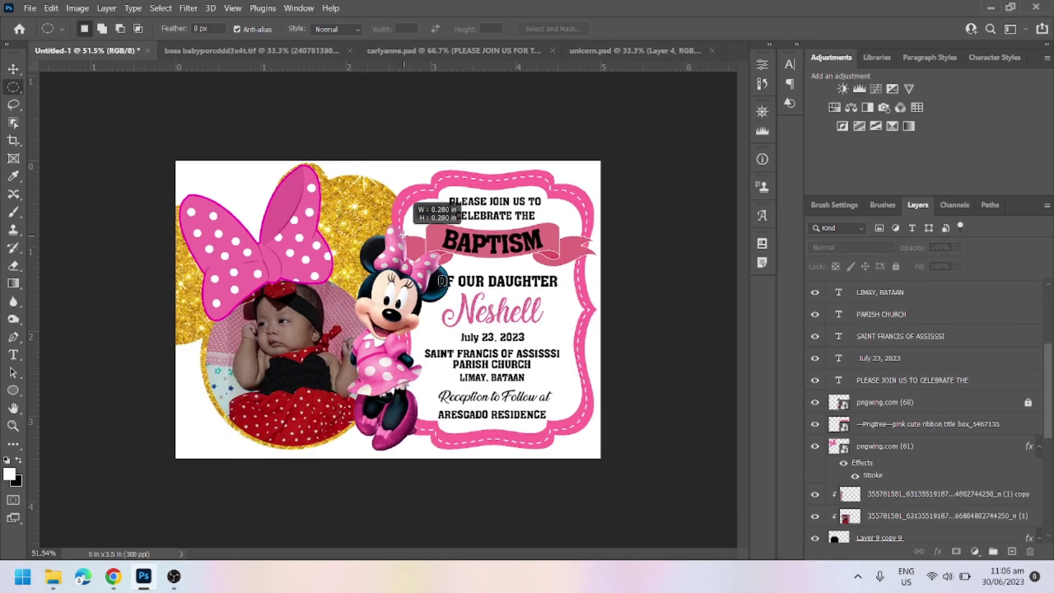
Step: Copy a small circle of the gold glitter from the 644124 copy layer onto its own layer
key("v")
left_click(346, 192)
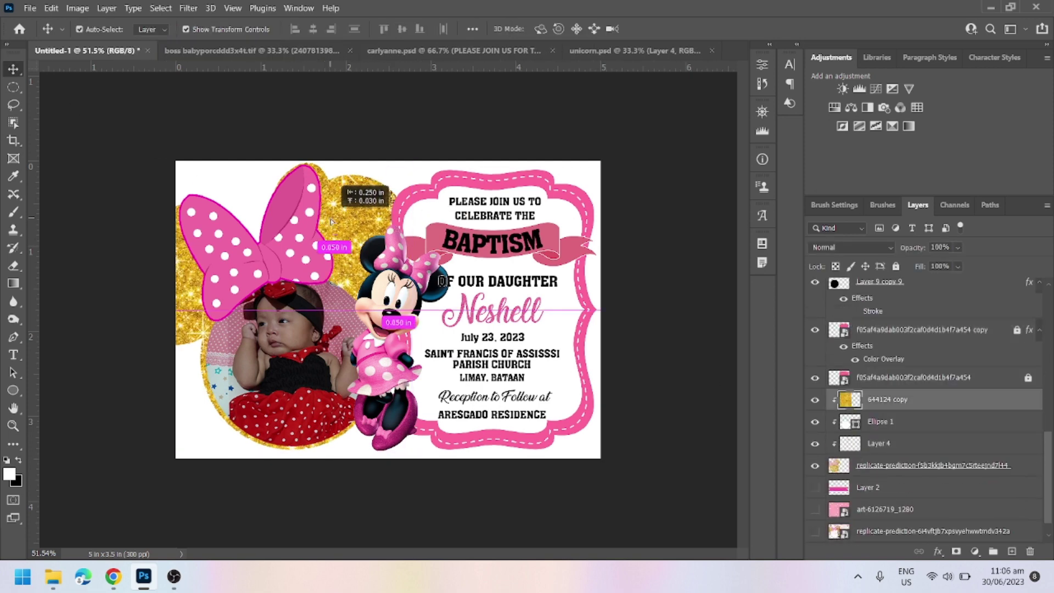
right_click(914, 473)
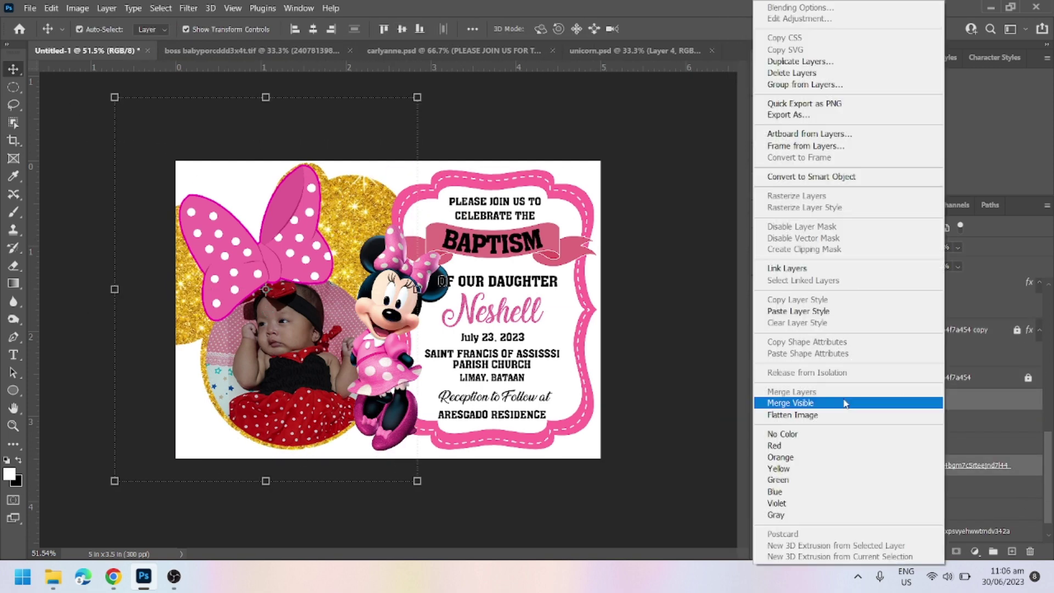
key("Escape")
key("m")
key("ctrl+shift+alt+n")
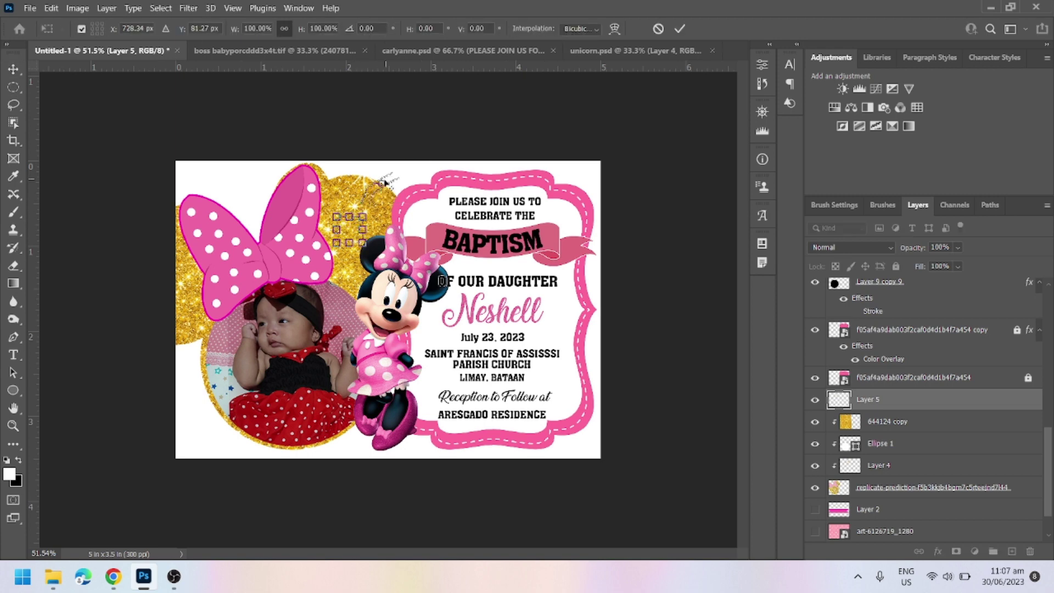
key("Return")
Step: Duplicate the gold dot twice above the bow and recolour the copies pink and magenta with Color Overlay
left_click_drag(231, 184, 246, 205)
double_click(933, 403)
key("Return")
double_click(933, 496)
left_click(1008, 193)
left_click(351, 303)
key("Escape")
key("Return")
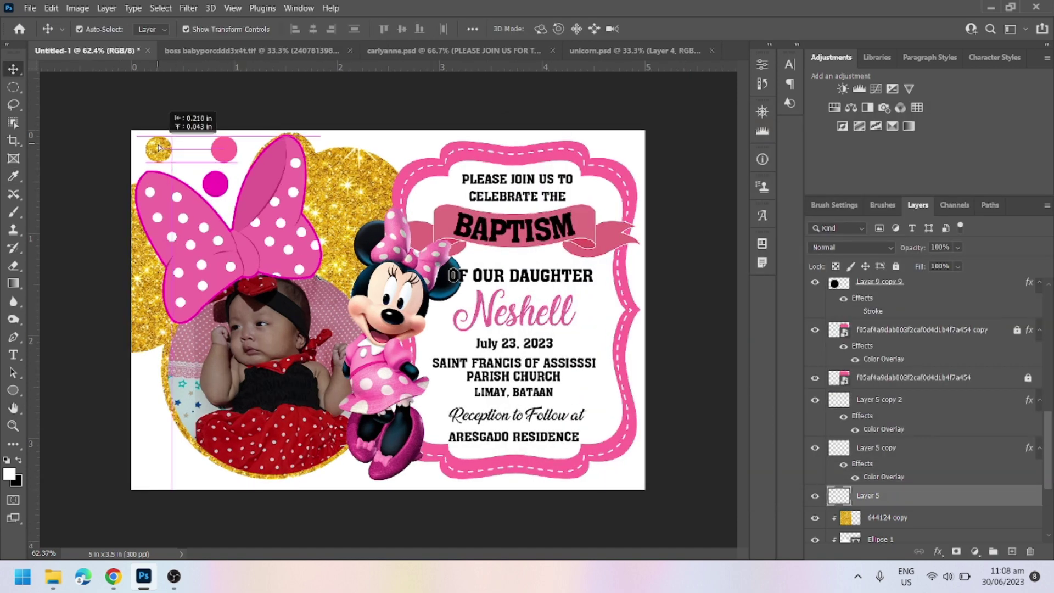
Step: Move the pink dot layer below Layer 2 and place a gold dot in the card's upper-right corner
left_click_drag(224, 149, 423, 146)
left_click_drag(874, 433, 917, 577)
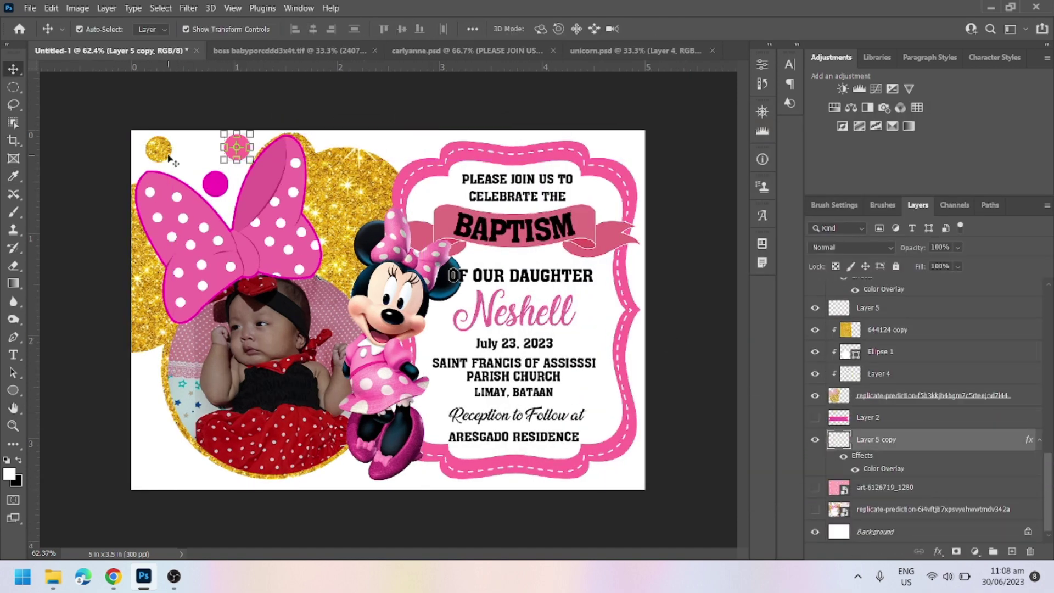
left_click_drag(169, 158, 637, 156)
left_click(816, 488)
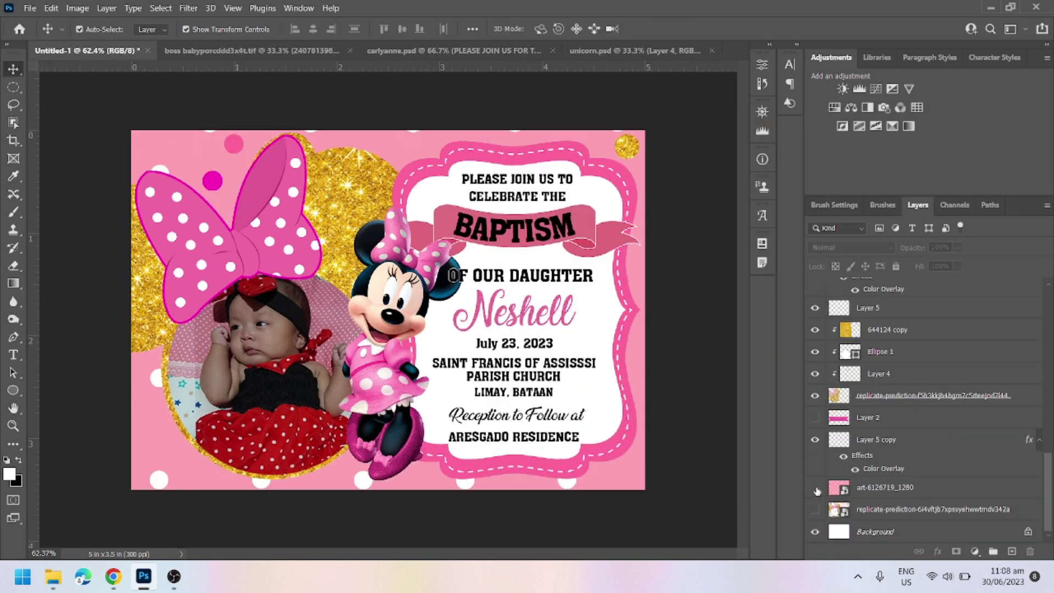
left_click(817, 488)
Step: Scatter duplicate gold, pink and magenta dots around the card's corners, upper edge and lower edge
left_click_drag(234, 144, 264, 167)
left_click_drag(627, 146, 403, 148)
left_click_drag(234, 144, 156, 383)
left_click_drag(234, 144, 224, 464)
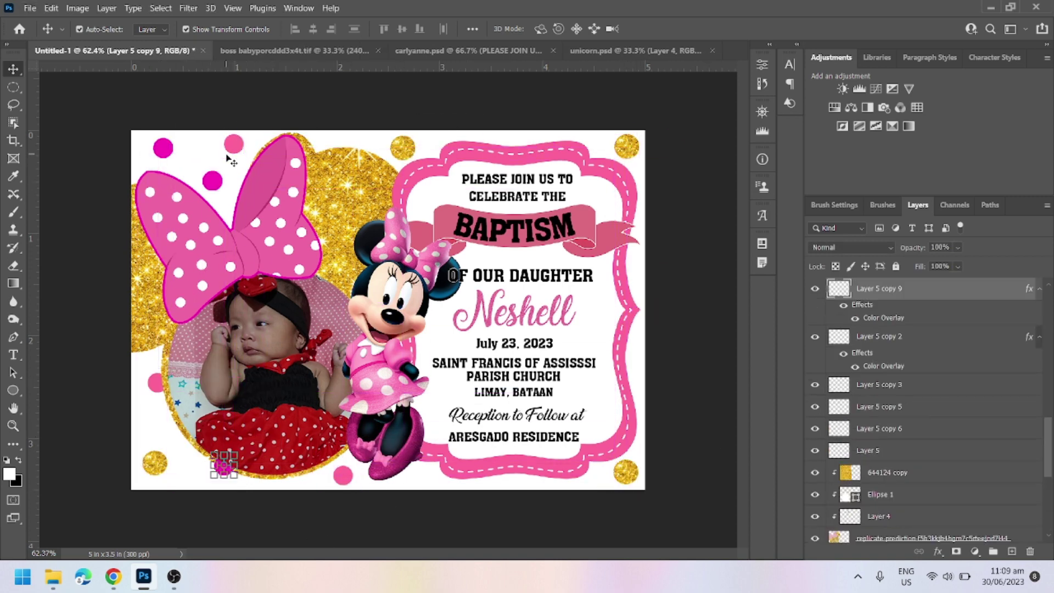
left_click_drag(231, 160, 510, 155)
left_click_drag(343, 475, 431, 470)
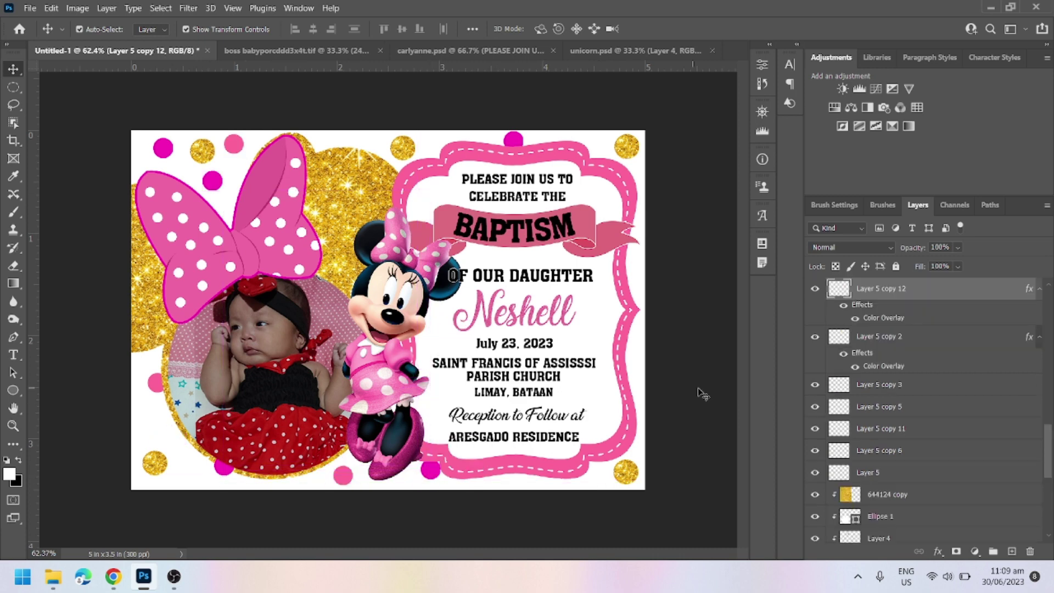
Step: Add more dots along the frame's right and lower edges, and rearrange the dots around the bow
left_click_drag(627, 379, 631, 360)
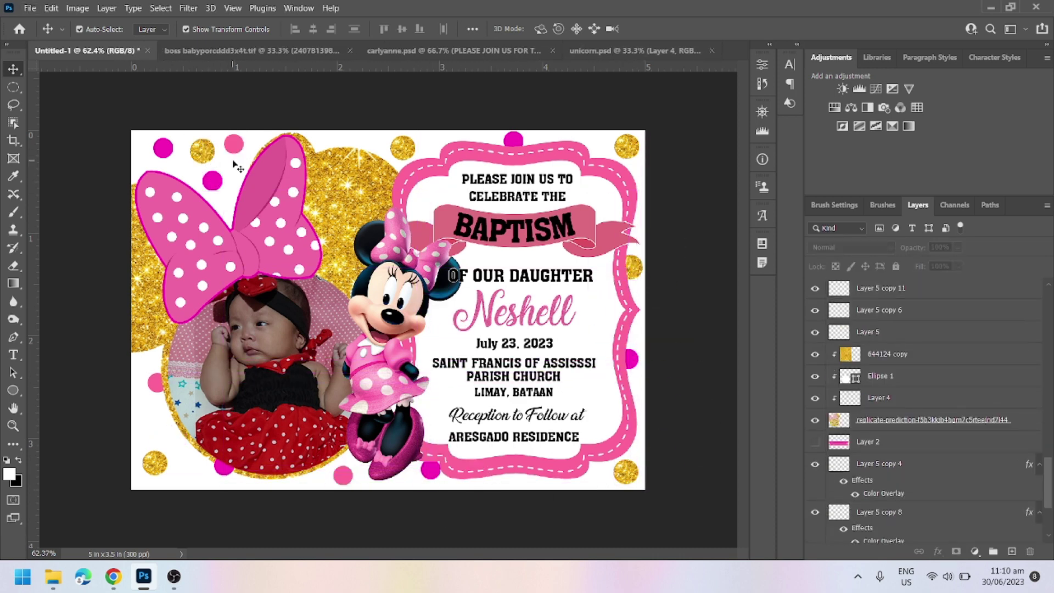
left_click_drag(474, 467, 508, 482)
left_click_drag(163, 147, 136, 134)
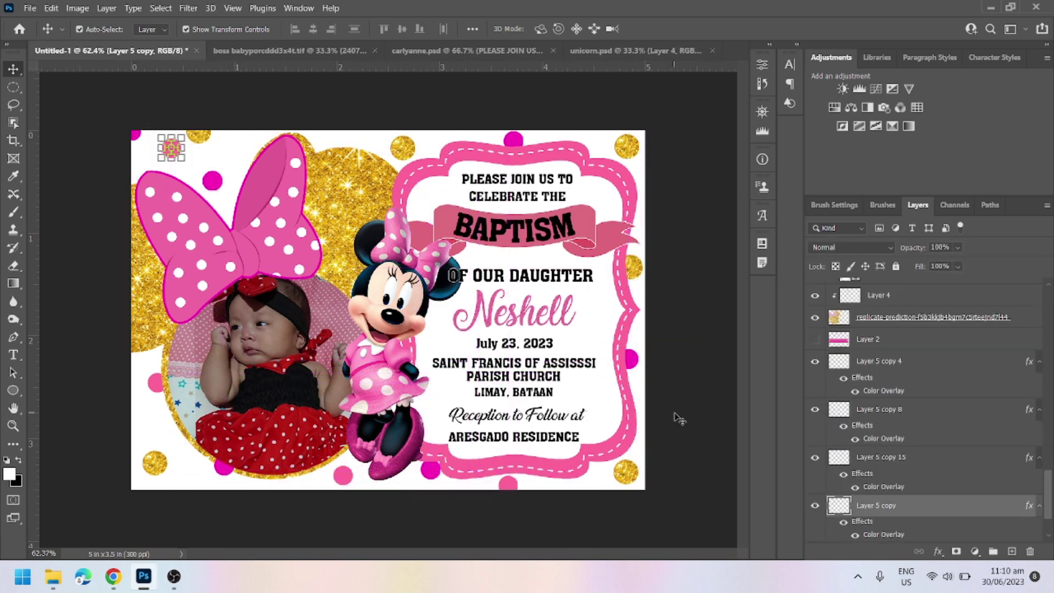
left_click_drag(258, 165, 255, 146)
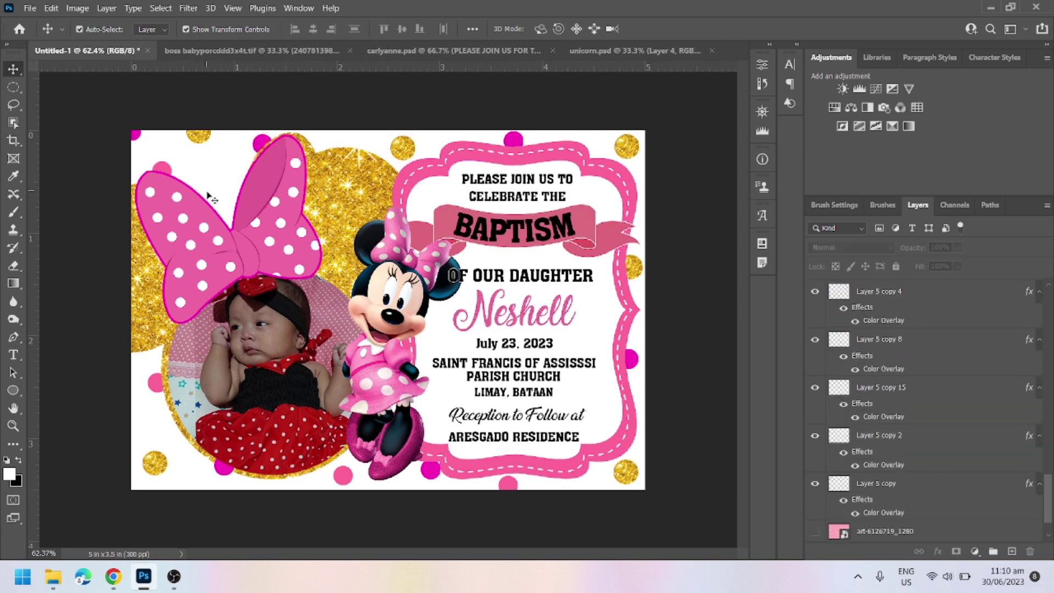
scroll(208, 196, "down", 1)
Step: Copy the upper floral cluster from unicorn.psd into the card's upper-right corner, scaling and rotating it to fit
left_click(631, 51)
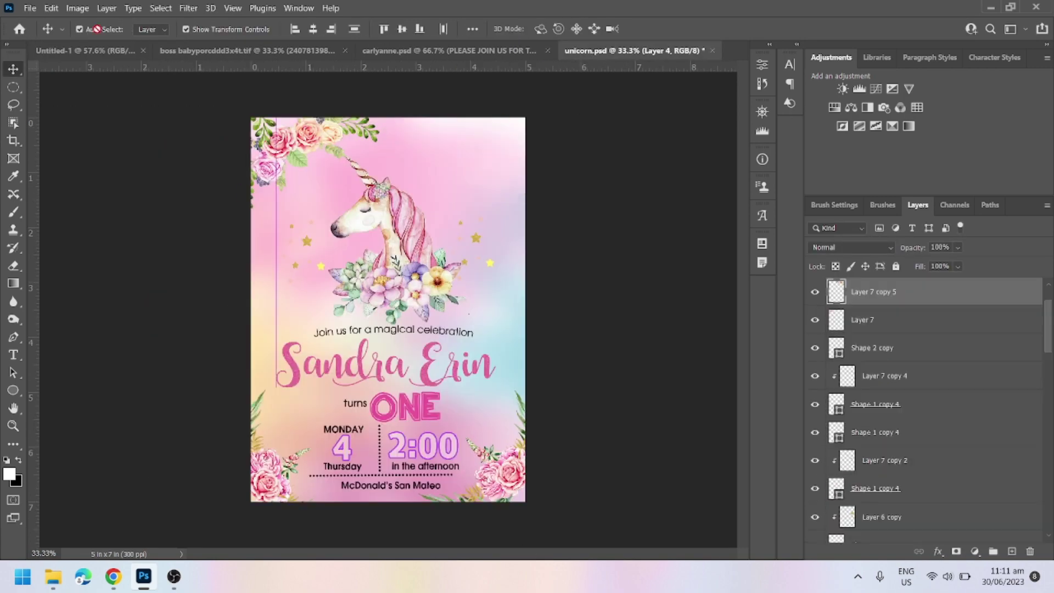
left_click_drag(96, 30, 604, 175)
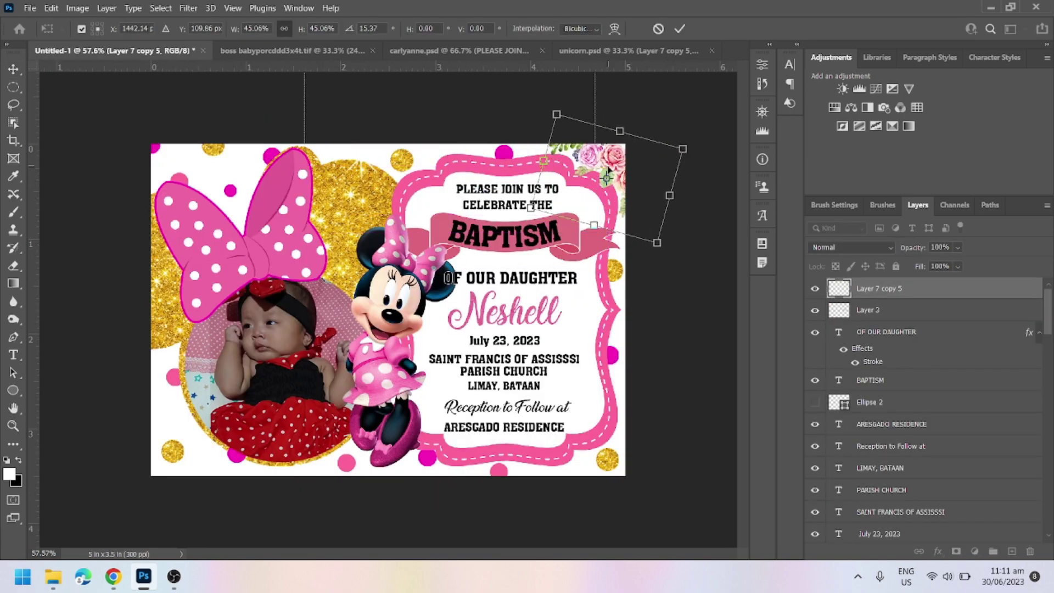
left_click(681, 28)
Step: Bring the lower rose clusters from unicorn.psd into the card's lower-right and lower-left corners
left_click(631, 51)
left_click_drag(308, 165, 656, 513)
left_click(524, 511)
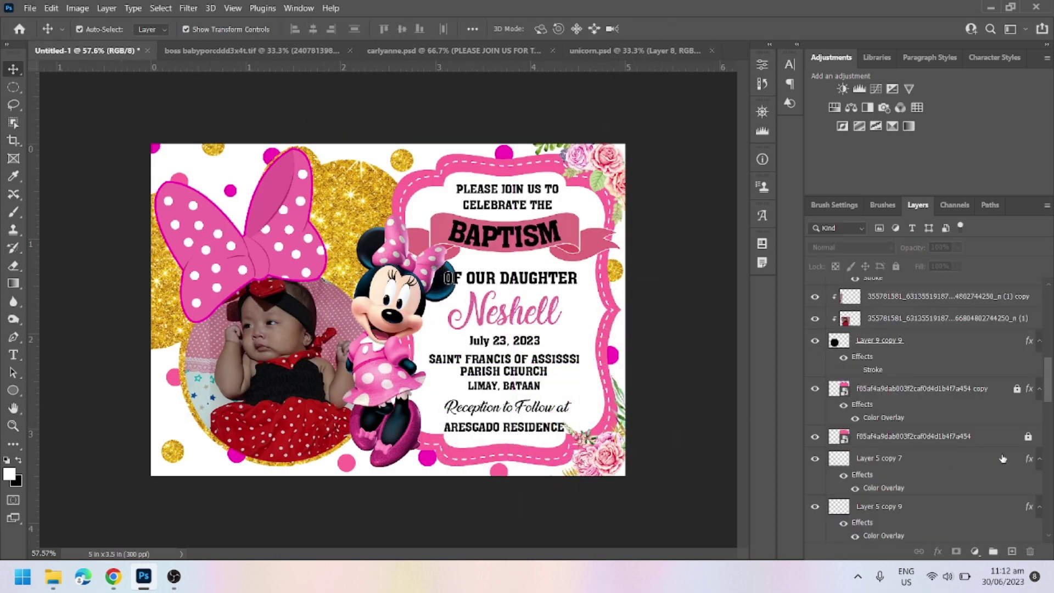
left_click(634, 51)
left_click_drag(522, 483, 275, 511)
Step: Place a mirrored copy of the upper floral cluster in the card's upper-left corner
left_click_drag(181, 458, 181, 165)
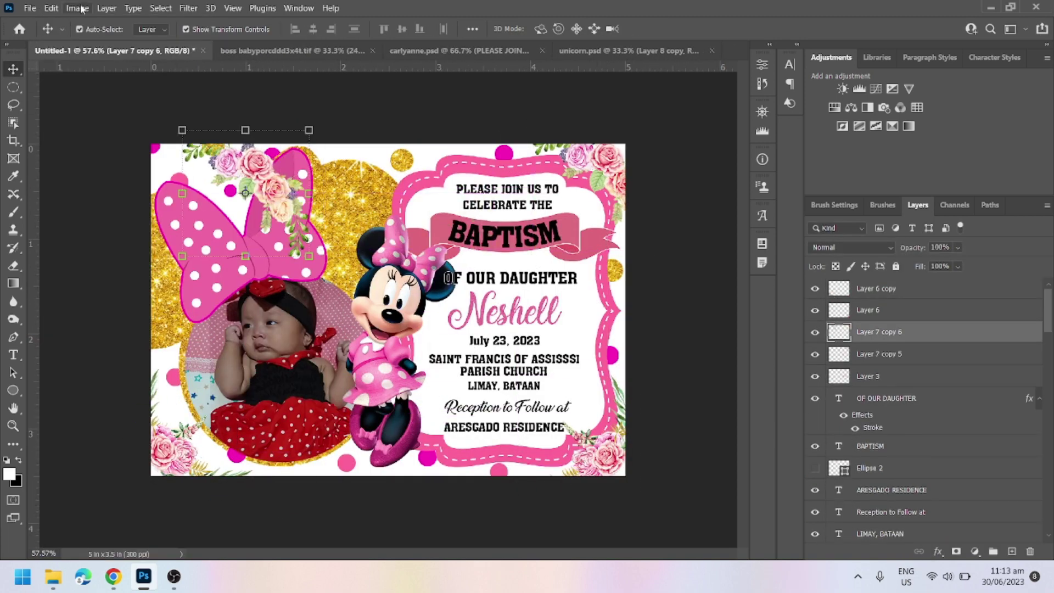
left_click(51, 7)
mouse_move(94, 301)
left_click(294, 565)
Step: Add a gold dot beside the frame's upper-left curve and tuck the neighbouring magenta dot behind the glitter shape
left_click(615, 480)
scroll(615, 481, "down", 2)
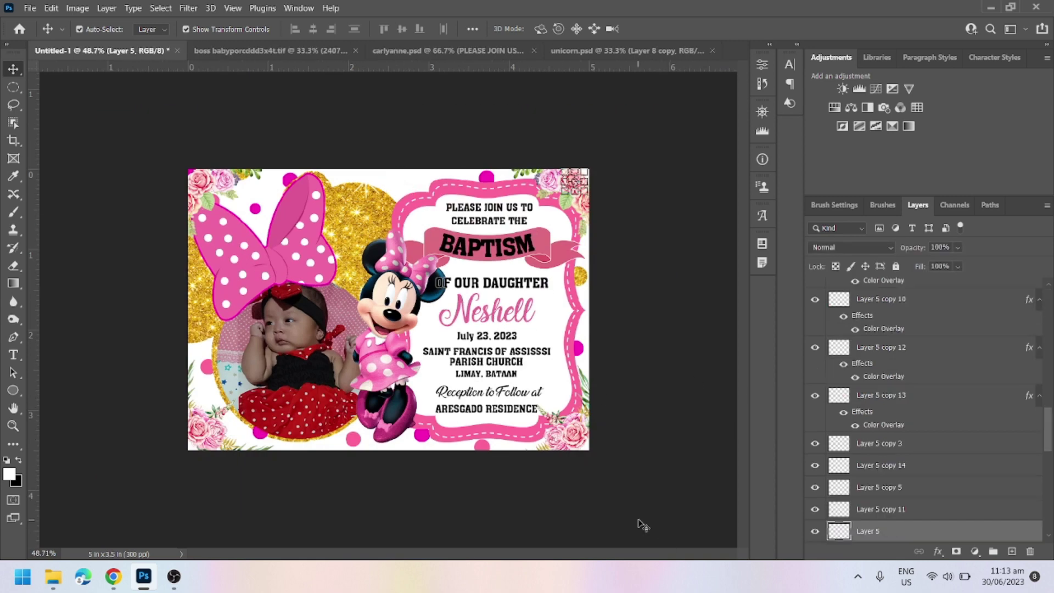
left_click_drag(580, 279, 453, 177)
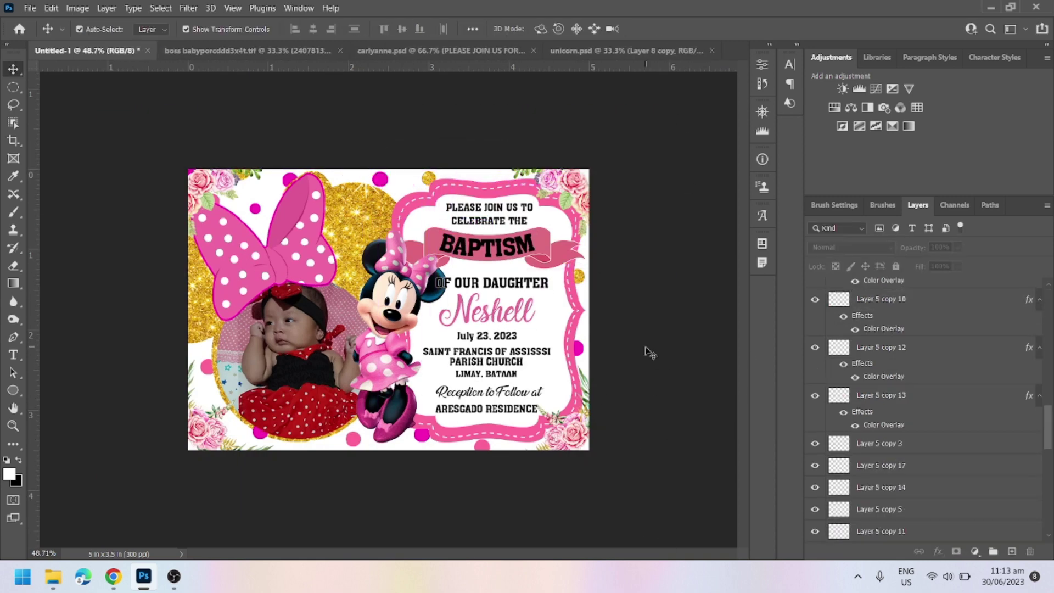
left_click(281, 522)
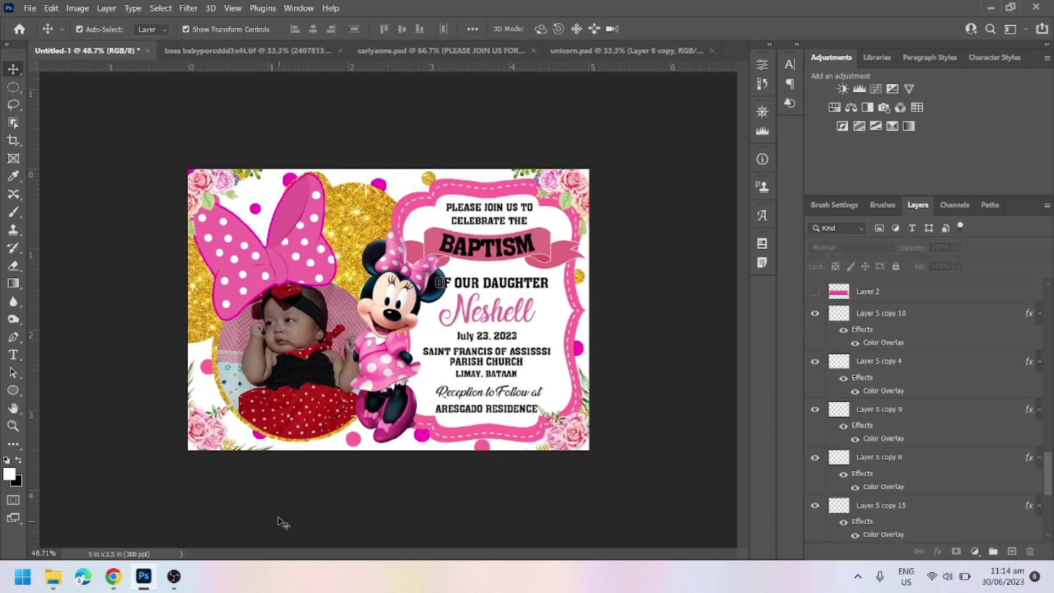
Step: Centre the upper-right floral cluster on top of the frame, level it, and hide the upper-left floral copy
left_click_drag(574, 187, 498, 185)
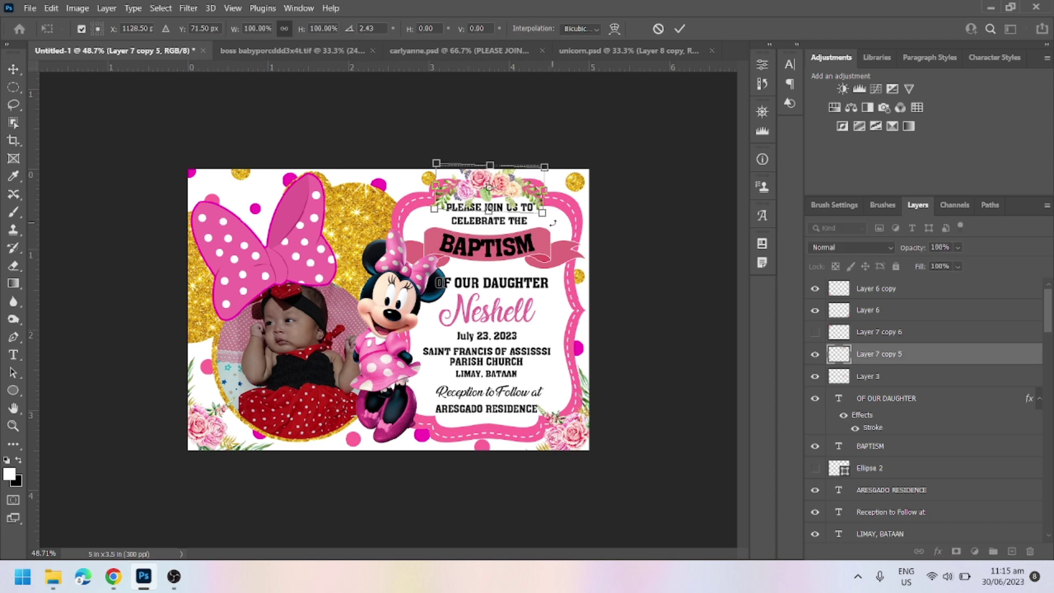
scroll(629, 489, "down", 1)
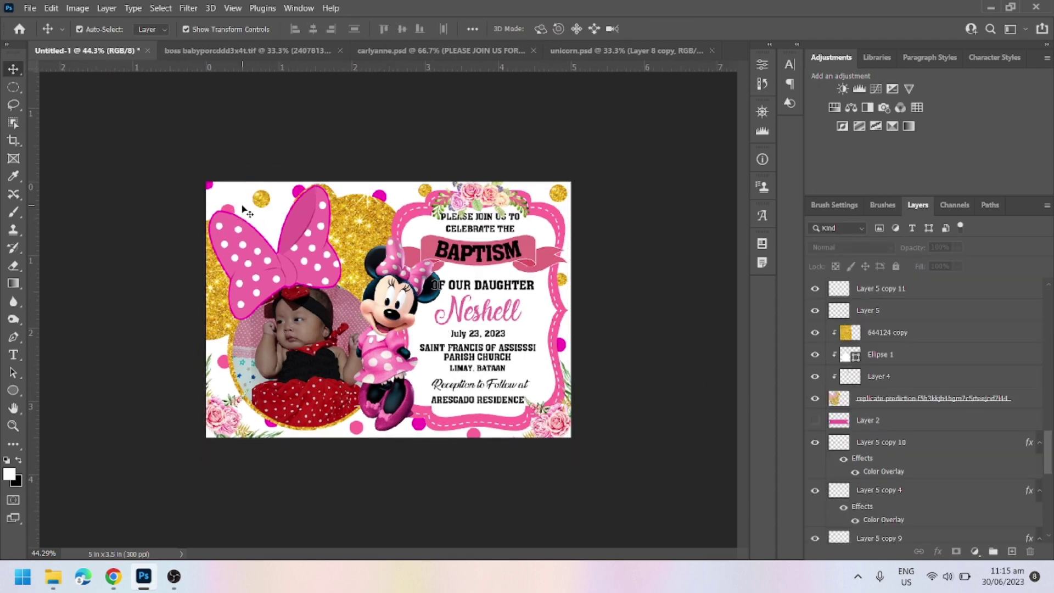
scroll(412, 310, "up", 4)
left_click_drag(156, 475, 155, 484)
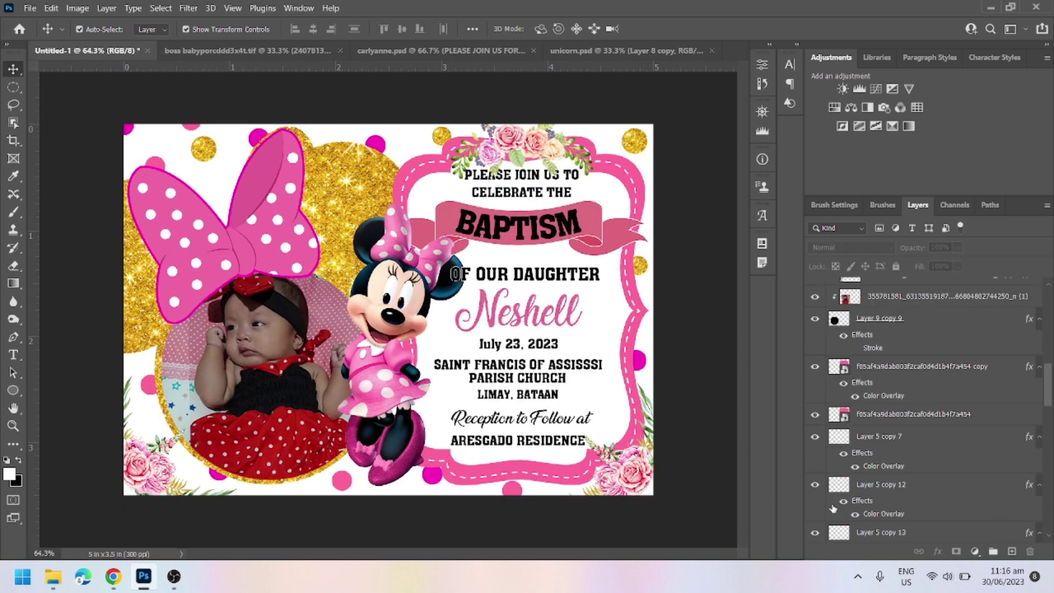
Step: Show the art-6126719_1280 polka-dot background and lighten it to pale pink with a Curves adjustment
double_click(989, 487)
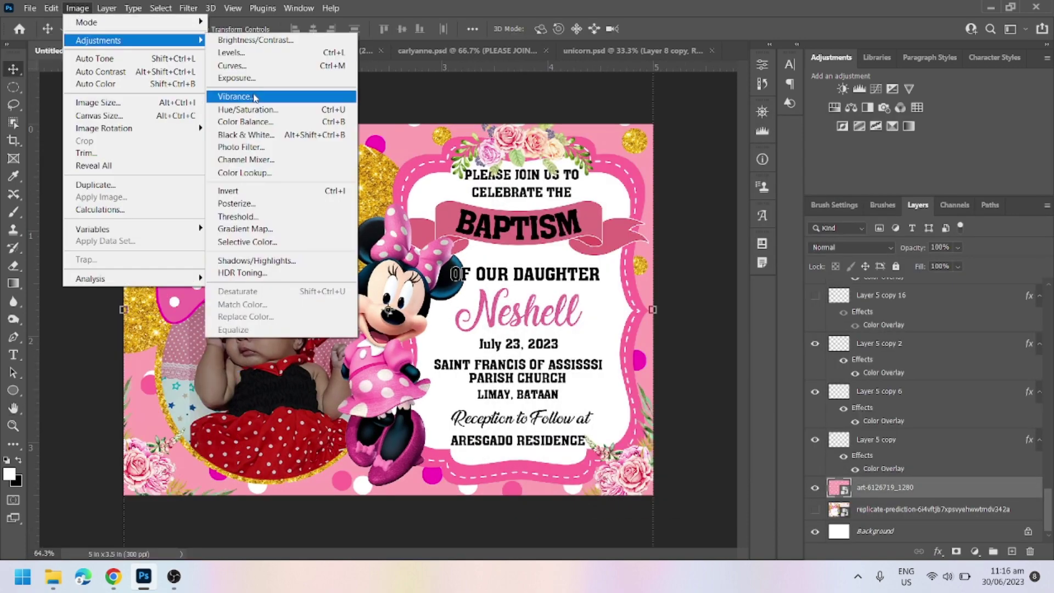
left_click(308, 66)
left_click_drag(714, 88, 825, 374)
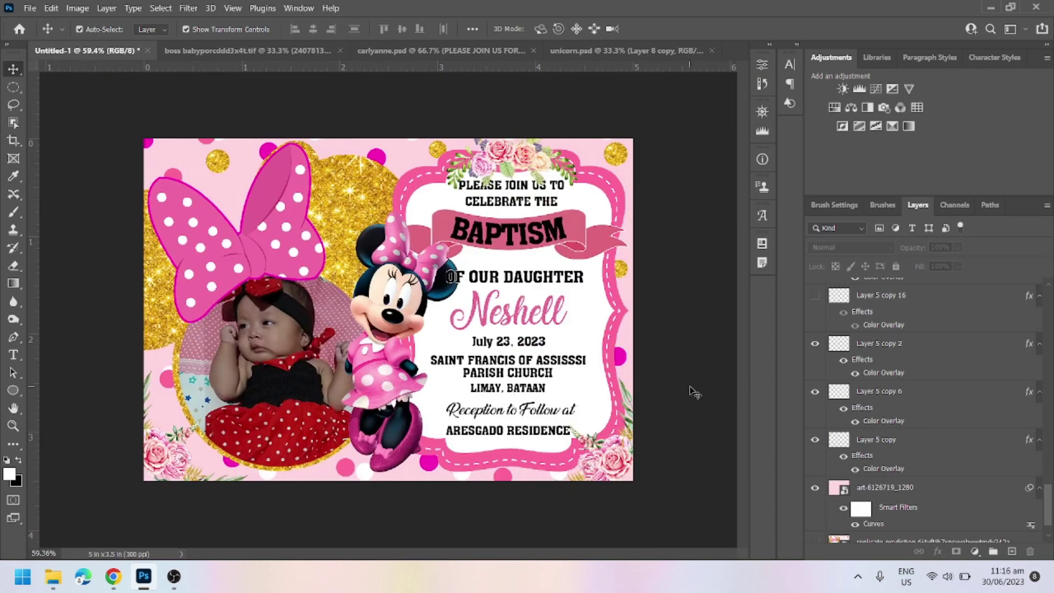